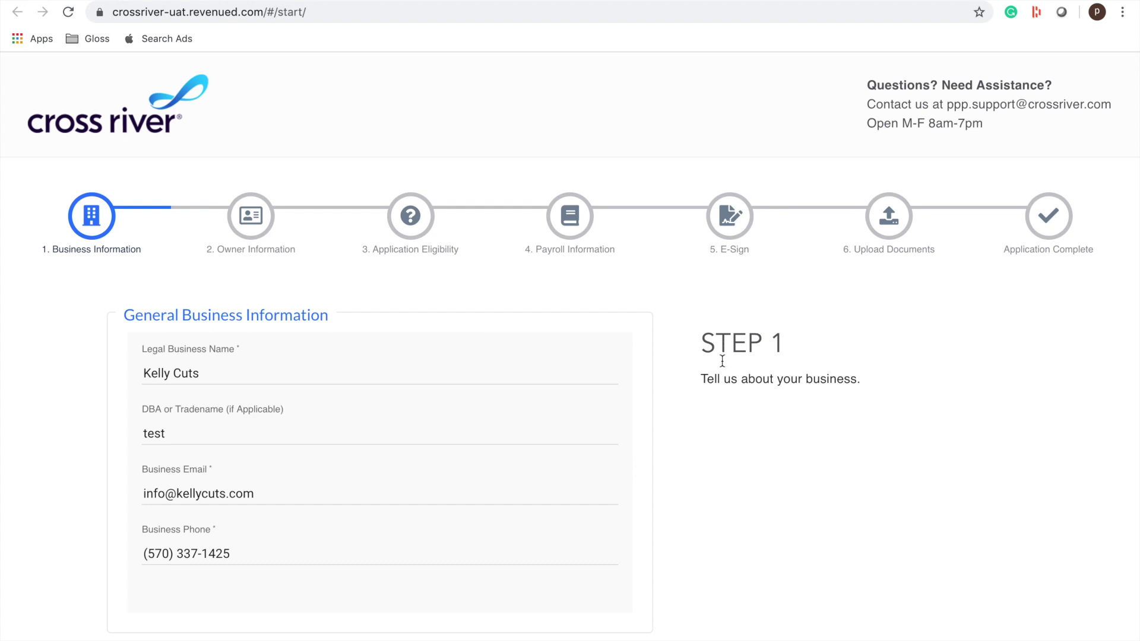
- Look up the industry code on the NAICS reference page
scroll(594, 466, "down", 2)
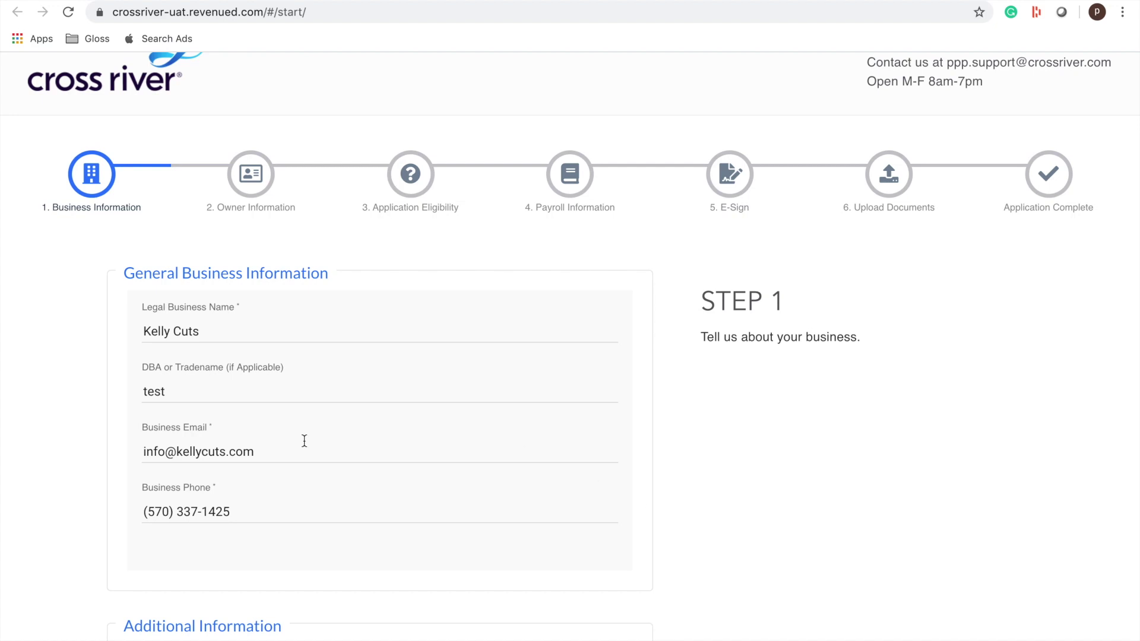
scroll(304, 442, "down", 3)
scroll(295, 397, "down", 5)
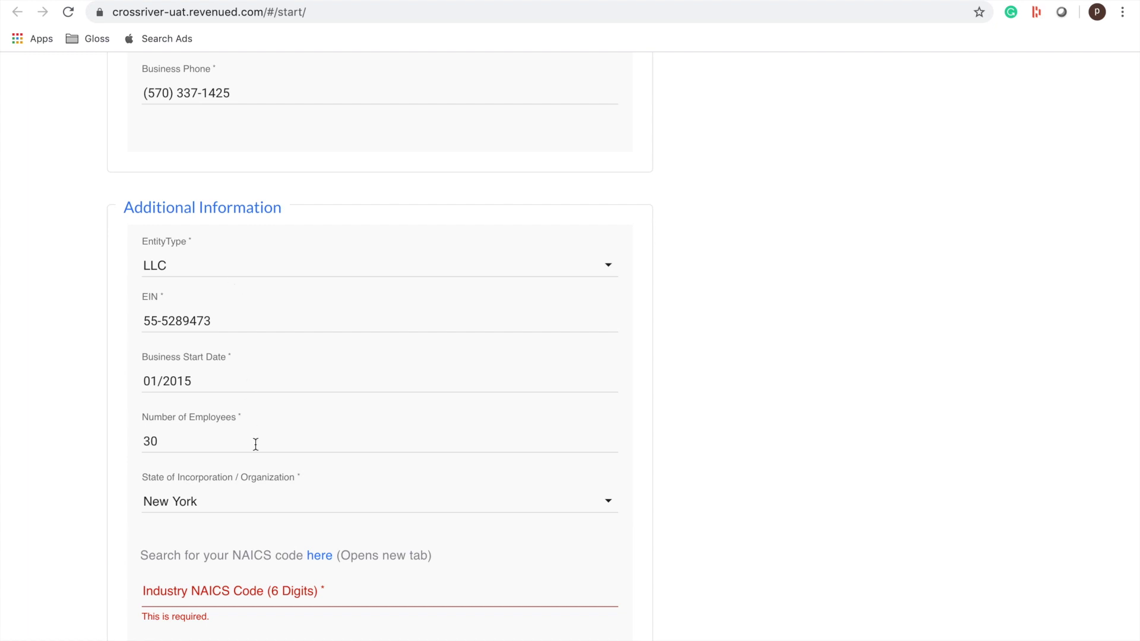
scroll(256, 444, "down", 2)
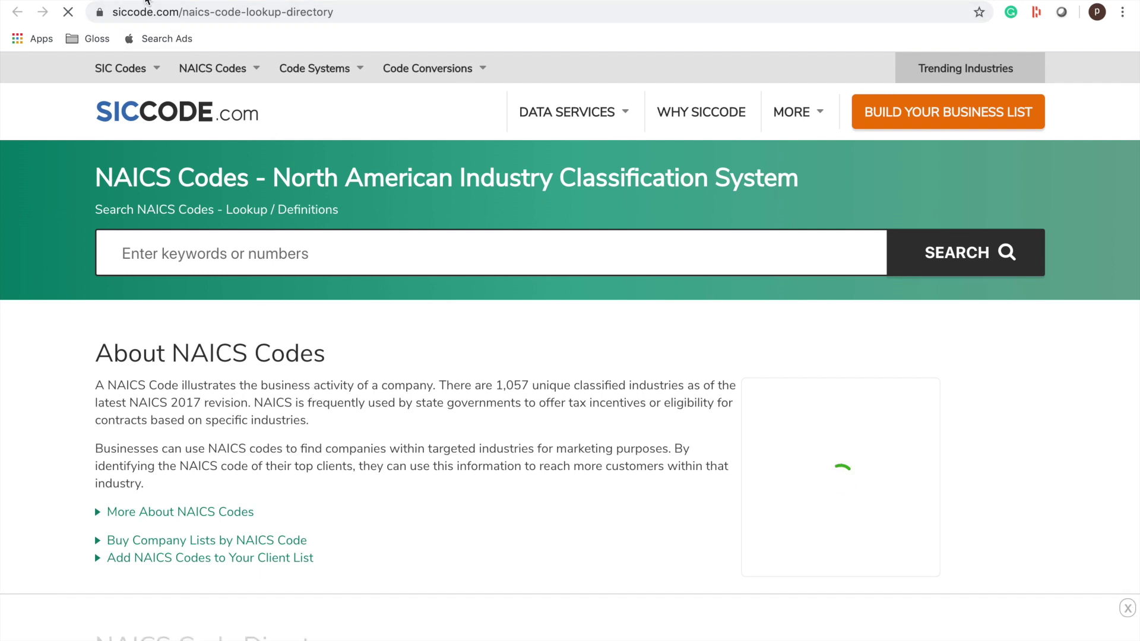
- Enter 486764 as the Industry NAICS Code and move on to Owner Information
left_click(147, 1)
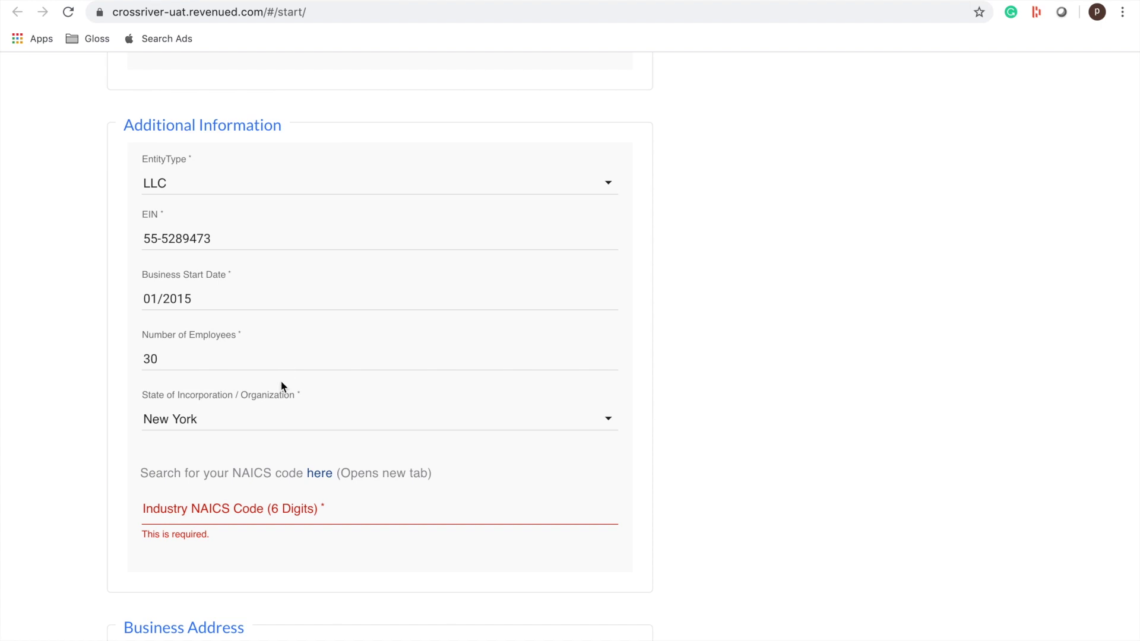
left_click(186, 504)
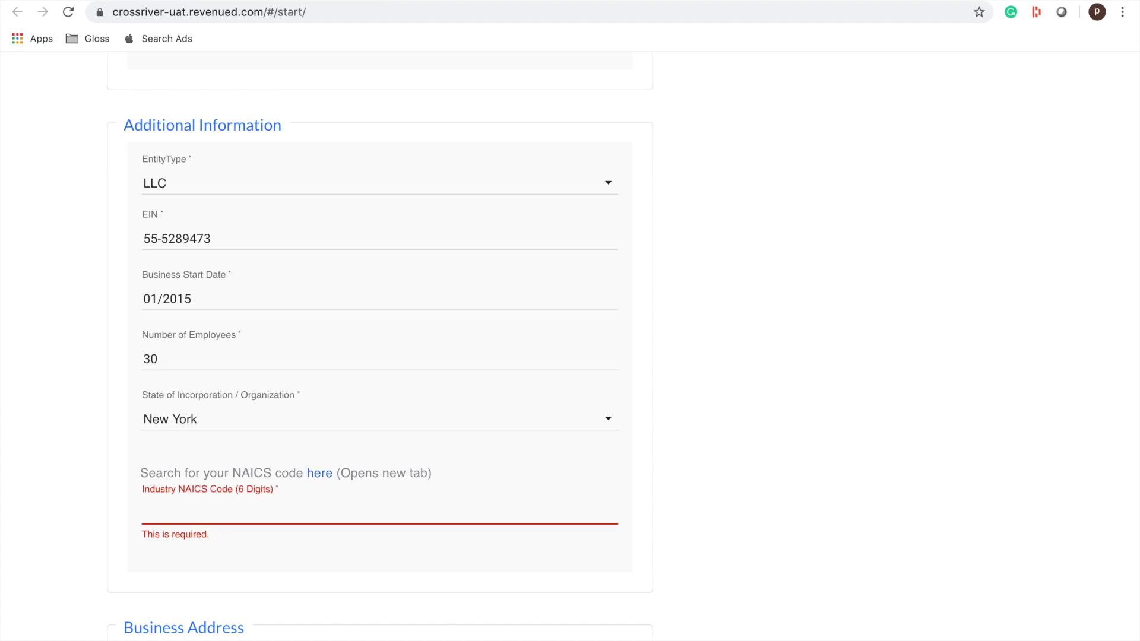
type("486764")
scroll(621, 605, "down", 5)
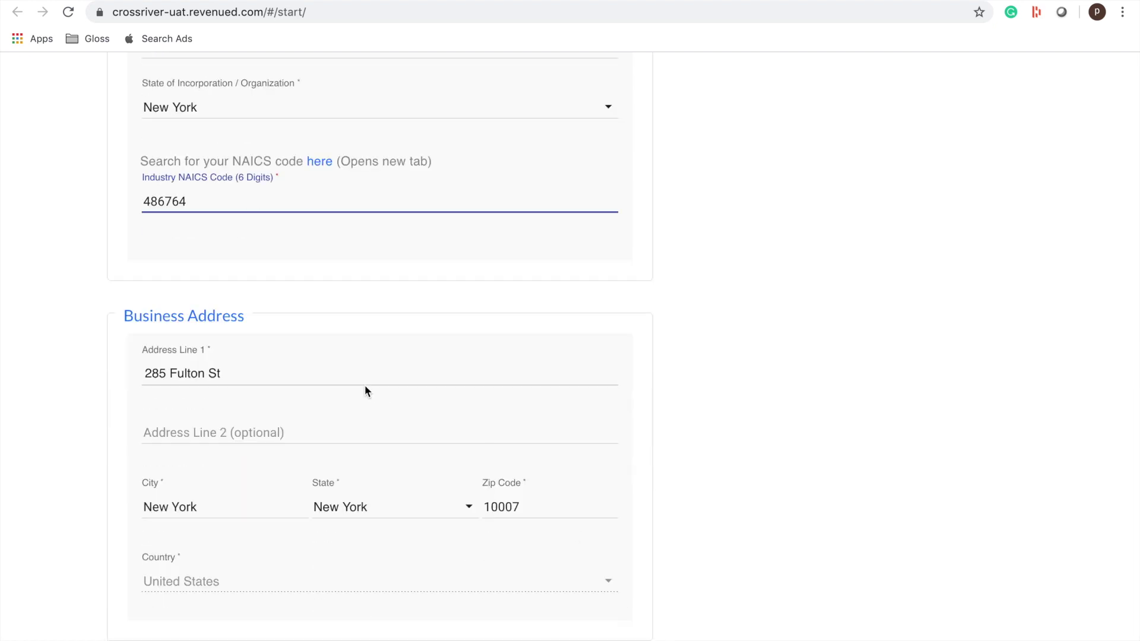
scroll(365, 390, "down", 2)
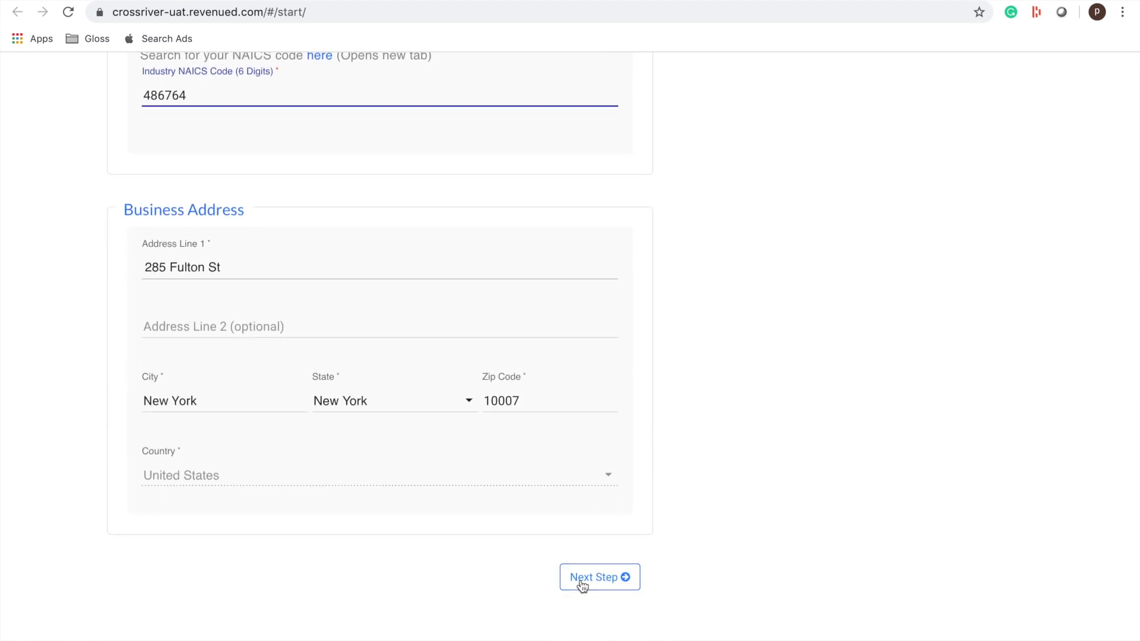
left_click(582, 584)
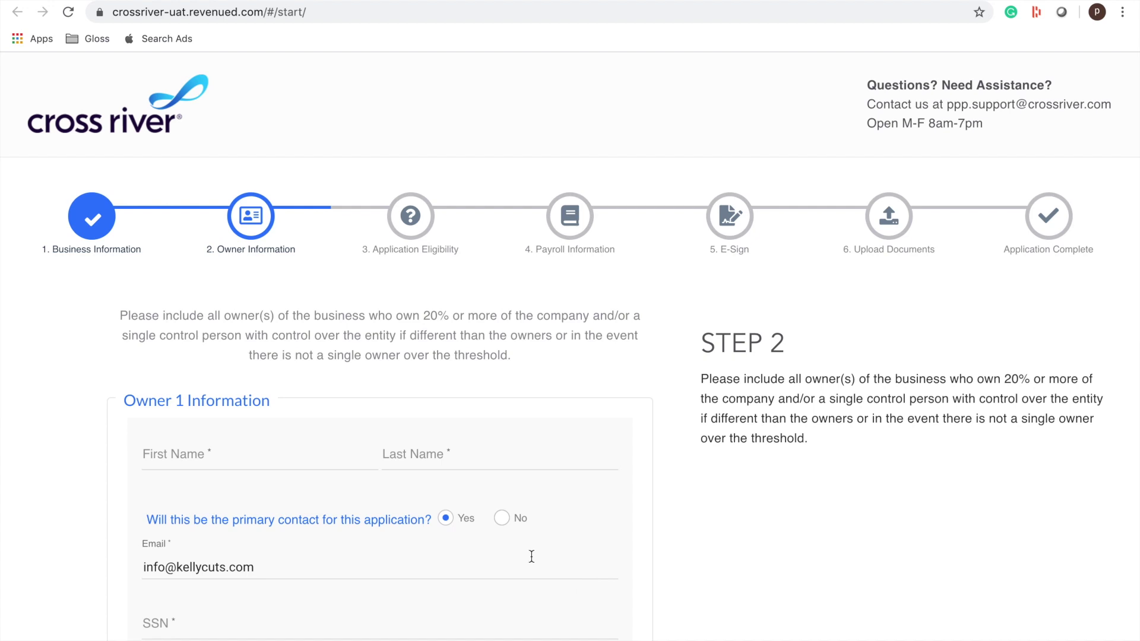
- Enter Owner 1's first name, last name and SSN
left_click(239, 449)
key("Tab")
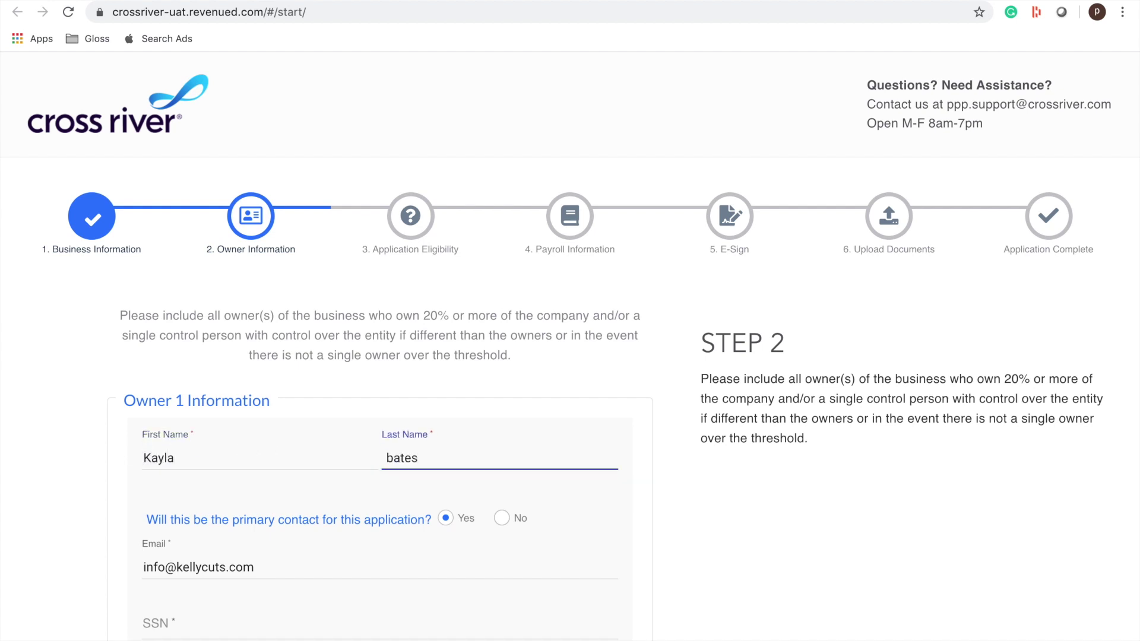
scroll(570, 356, "down", 2)
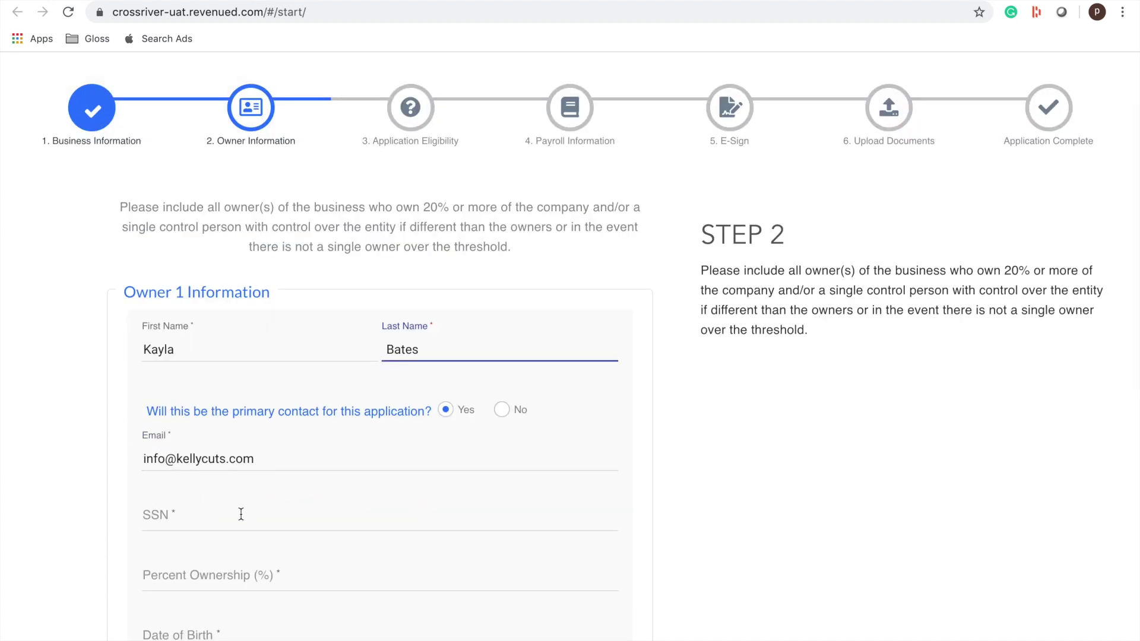
left_click(223, 526)
scroll(220, 509, "down", 1)
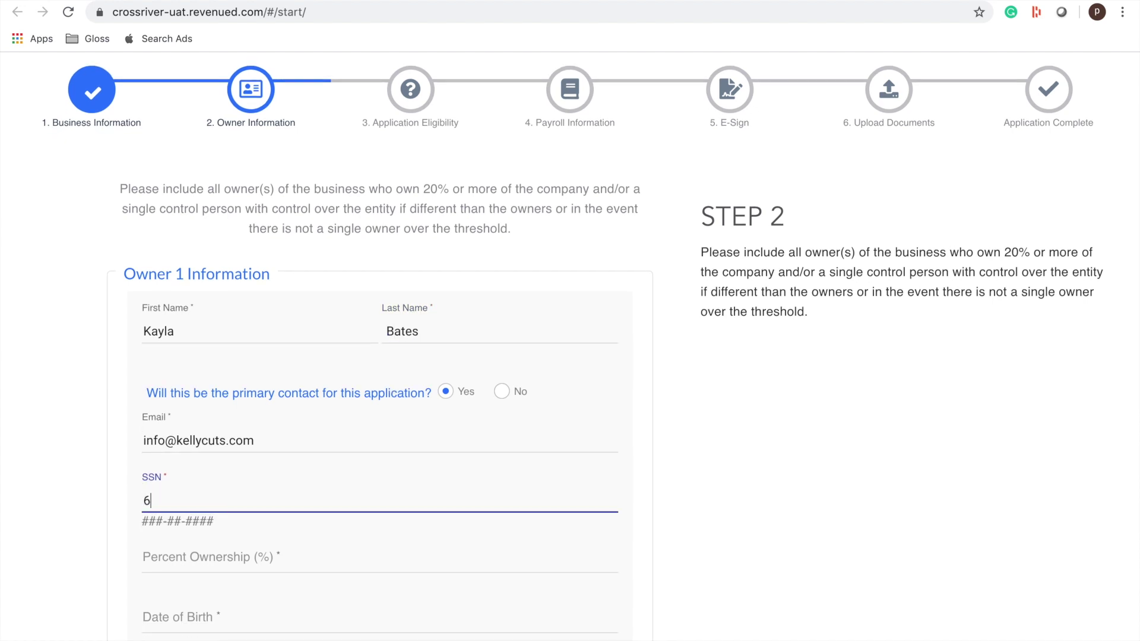
- Set percent ownership to 100 and enter the owner's date of birth and mobile number
left_click(221, 553)
scroll(220, 552, "down", 1)
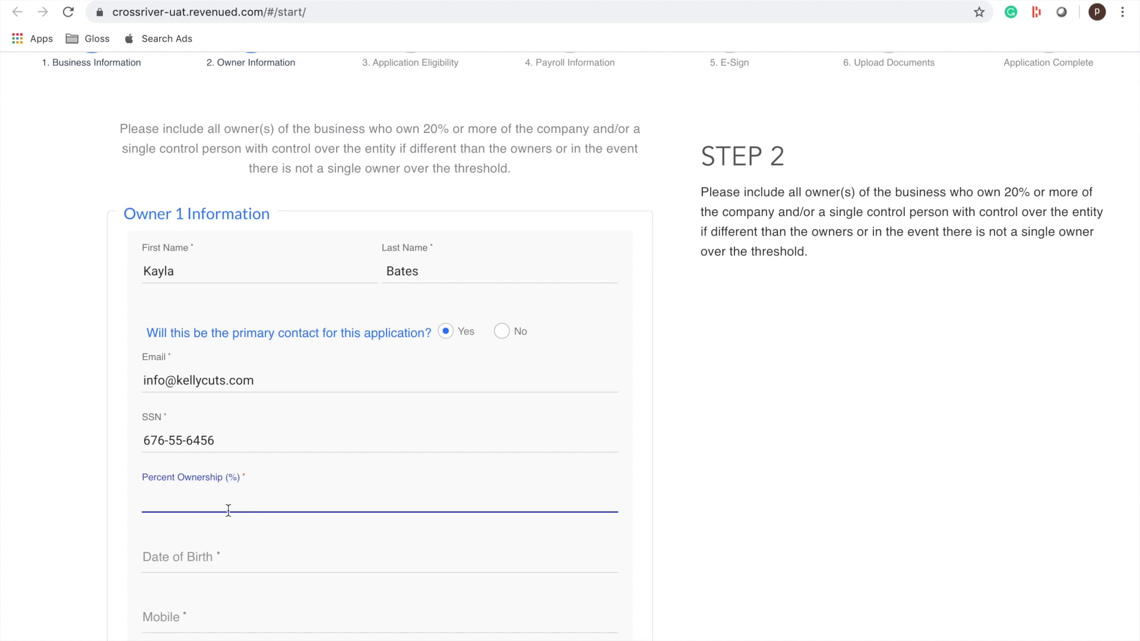
scroll(271, 503, "down", 5)
scroll(269, 501, "down", 3)
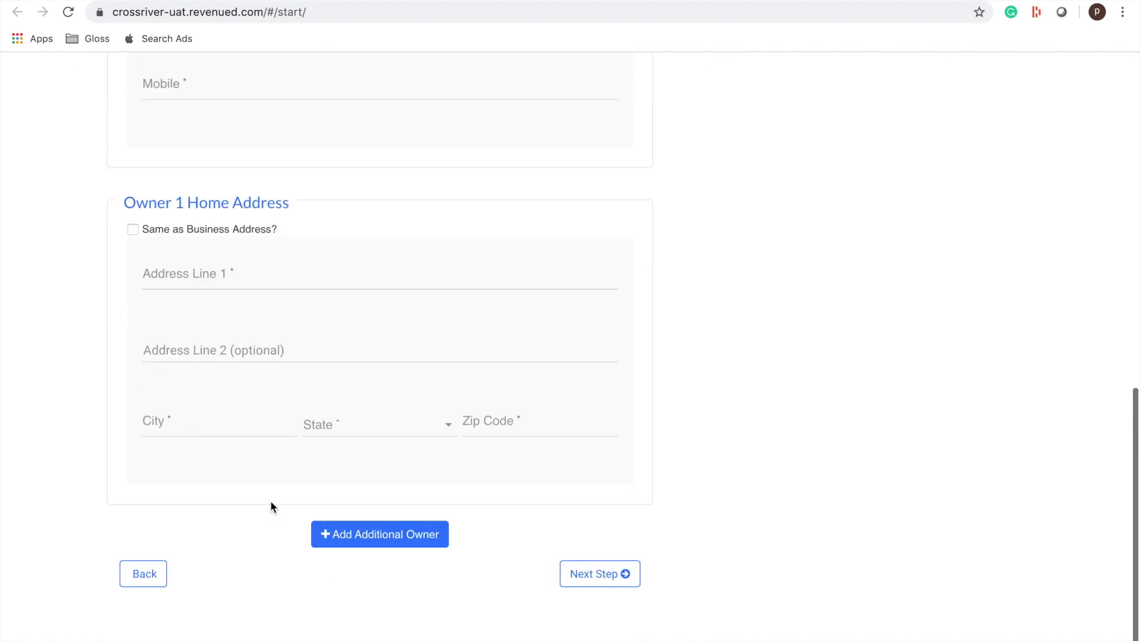
left_click(435, 535)
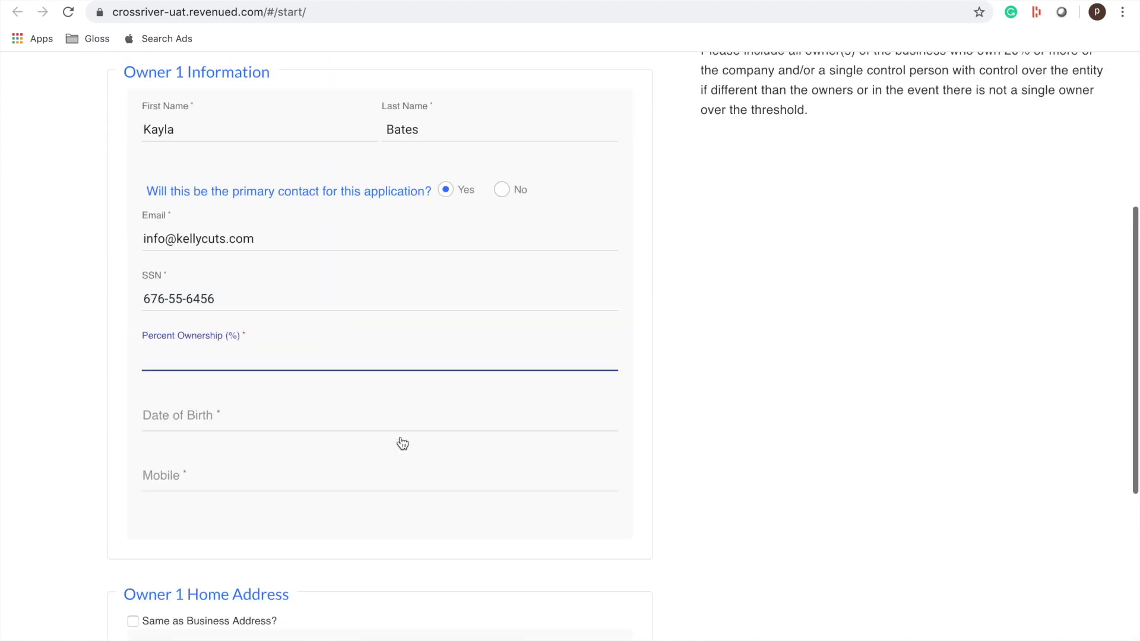
type("1")
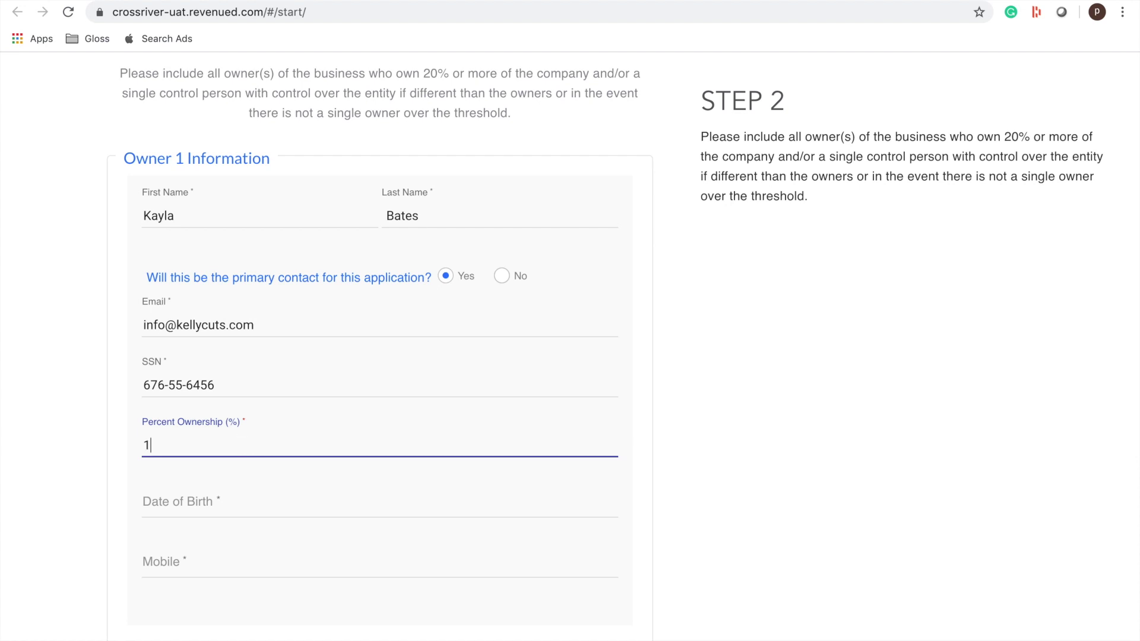
type("000")
key("BackSpace")
left_click(201, 502)
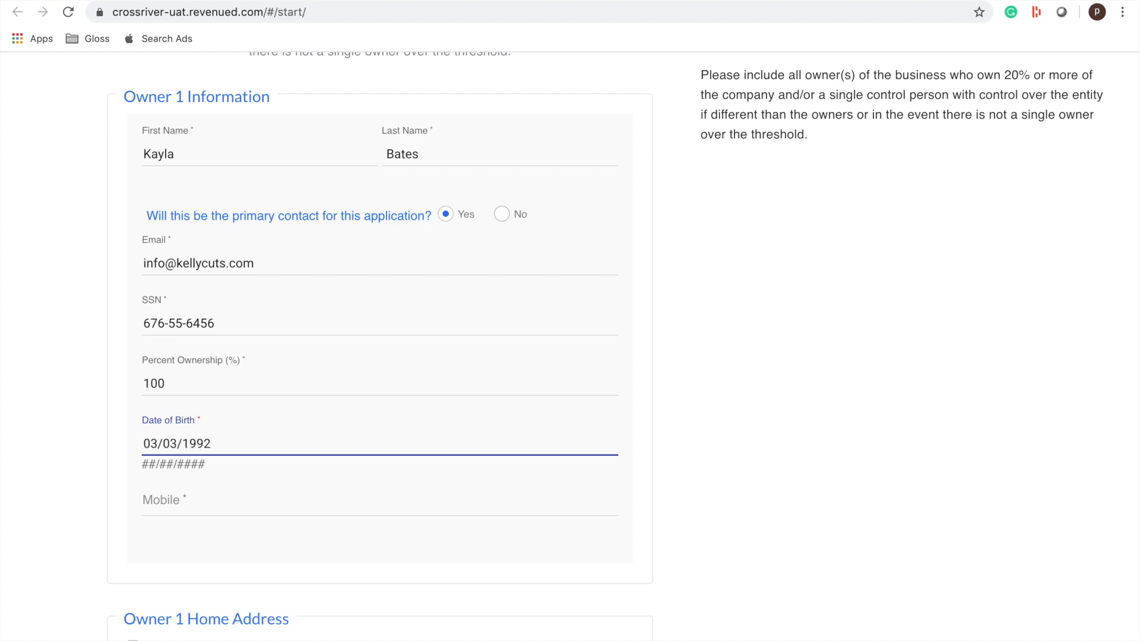
left_click(239, 501)
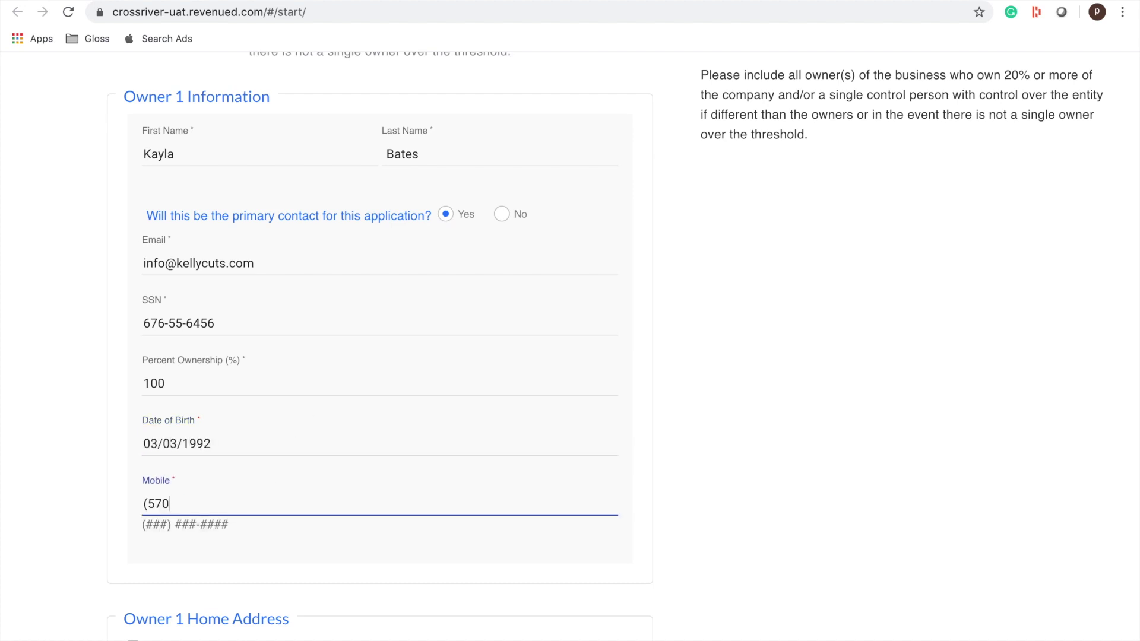
- Make the owner's home address the same as the business address and submit the owner details
scroll(222, 411, "down", 4)
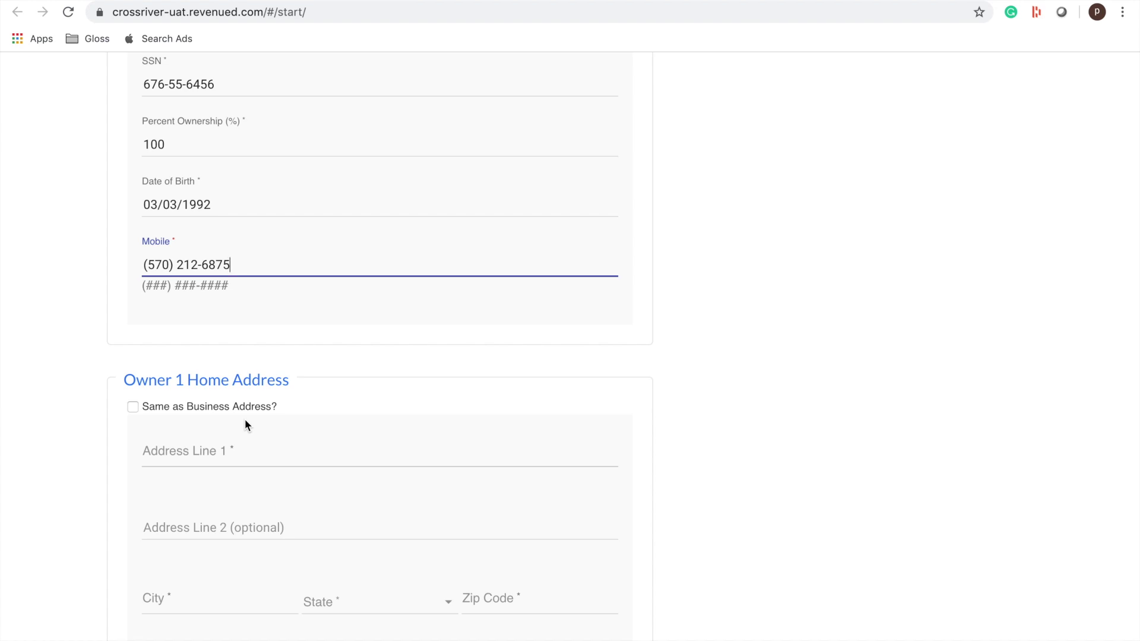
left_click(132, 408)
scroll(392, 475, "down", 3)
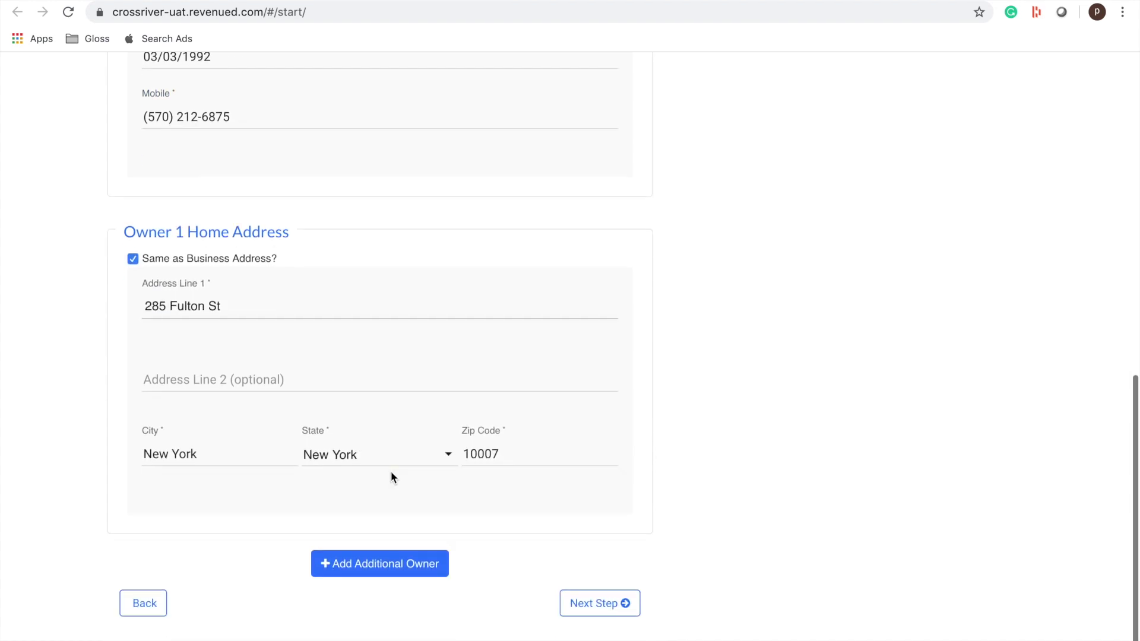
left_click(618, 604)
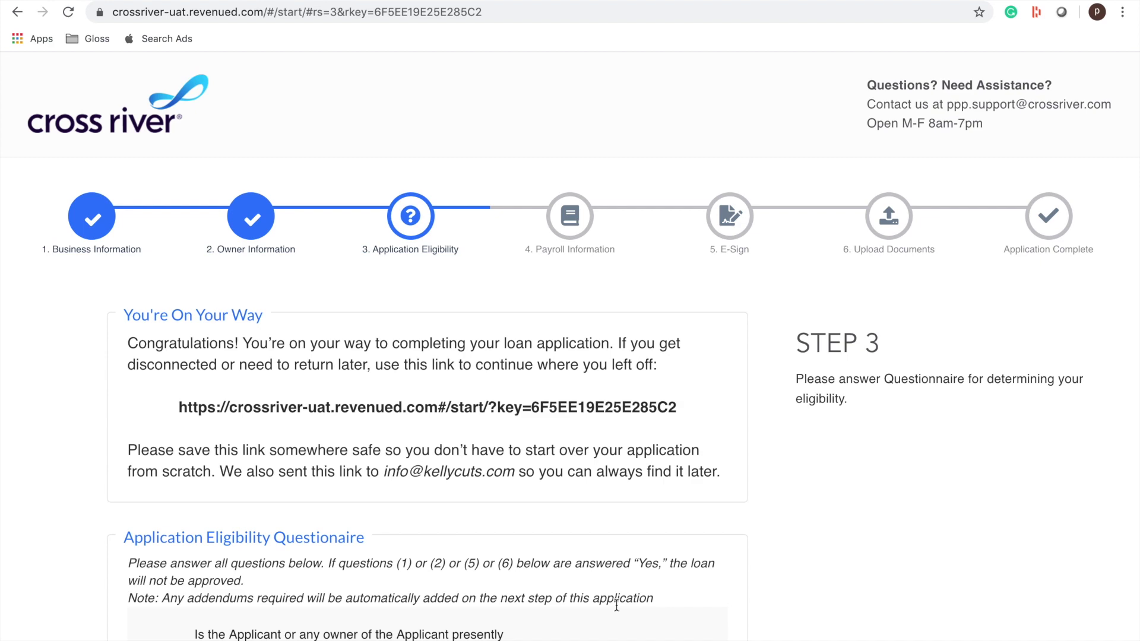
- Answer No to eligibility questions 1, 2 and 4
scroll(617, 605, "down", 4)
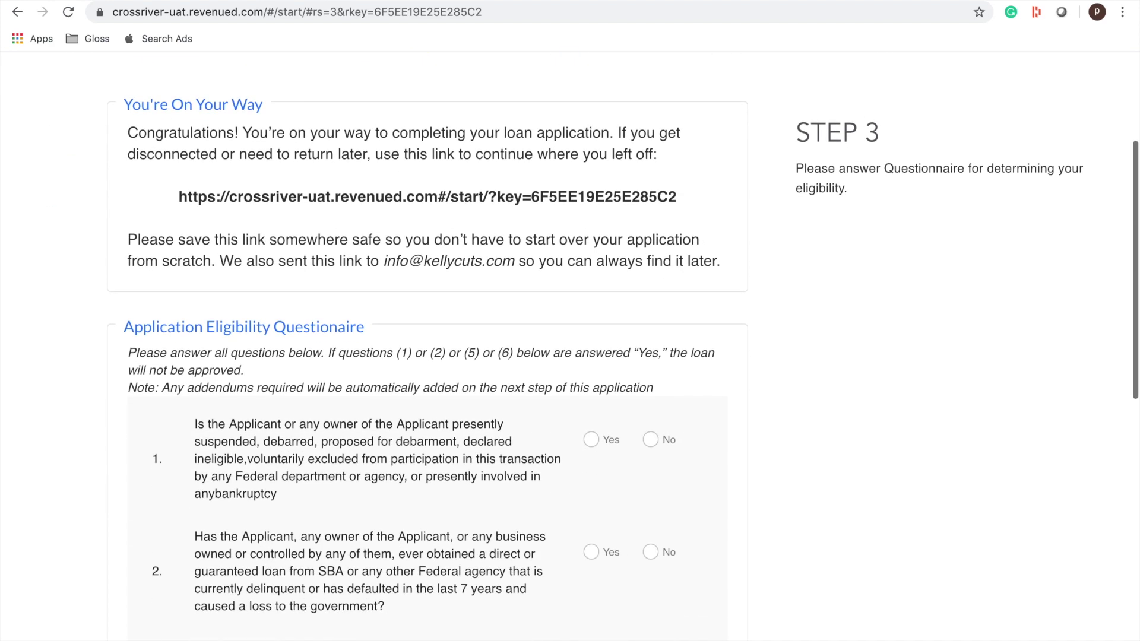
scroll(576, 484, "down", 3)
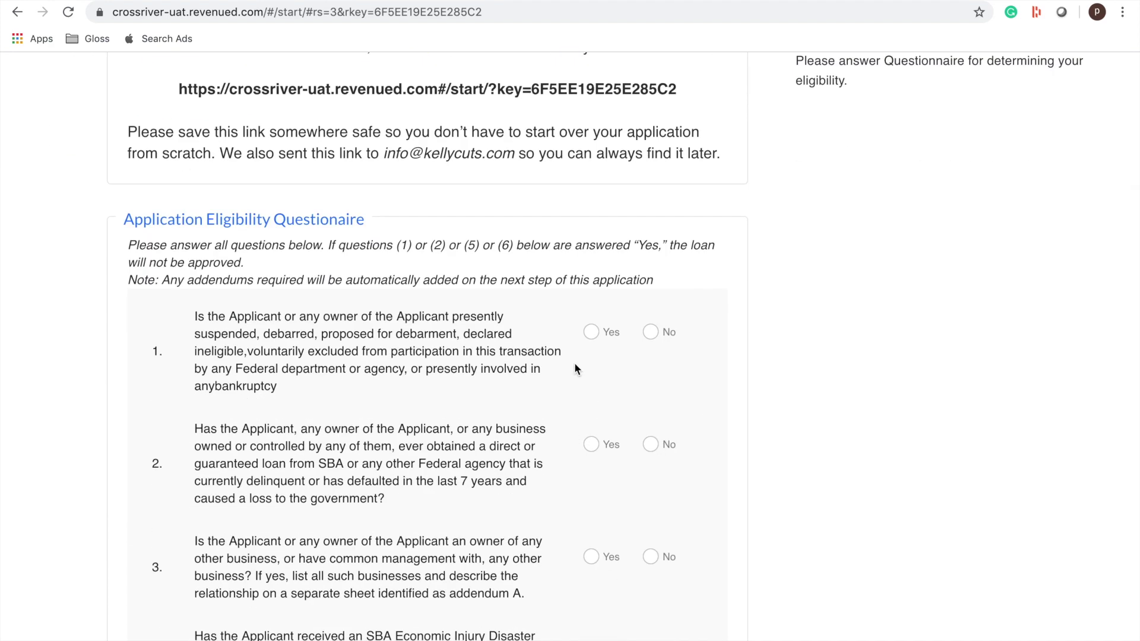
left_click(652, 300)
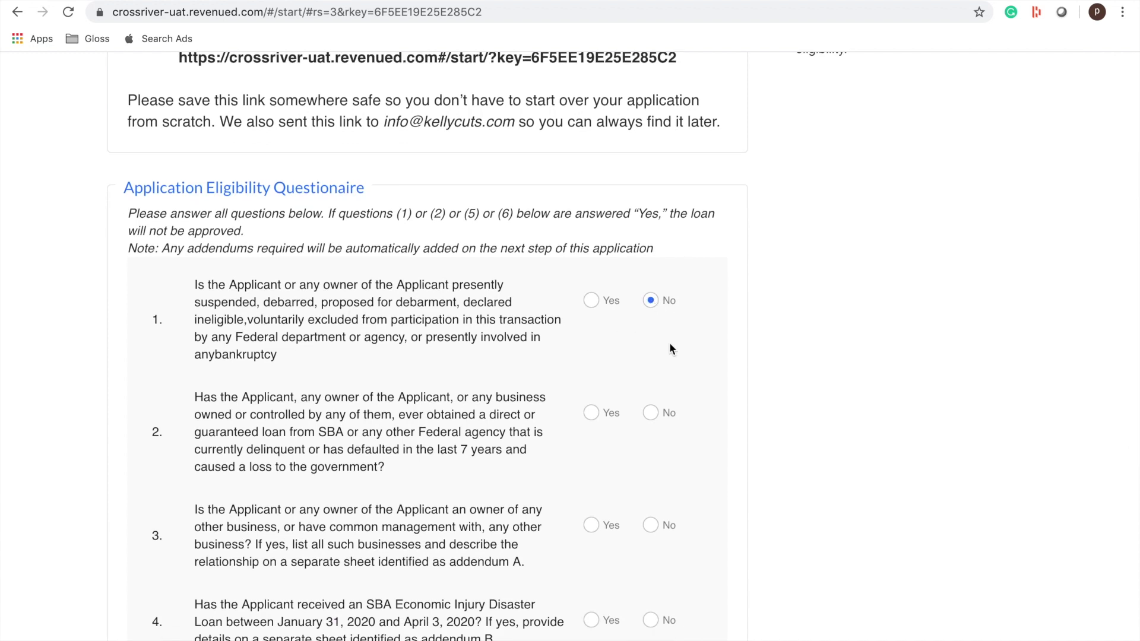
left_click(652, 415)
scroll(697, 463, "down", 3)
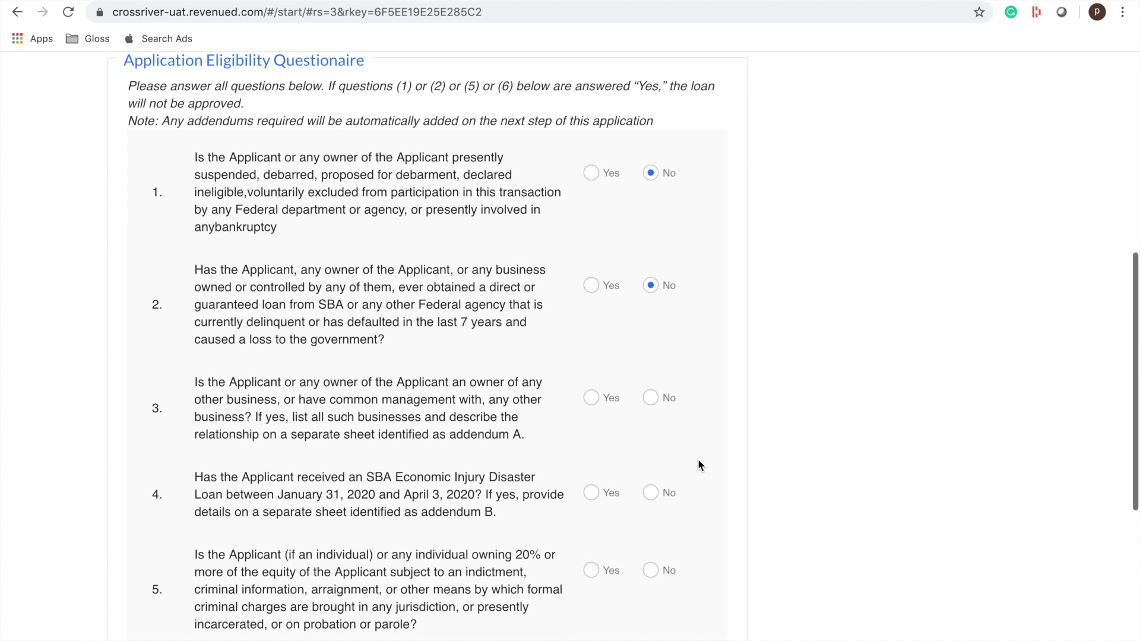
scroll(697, 459, "down", 1)
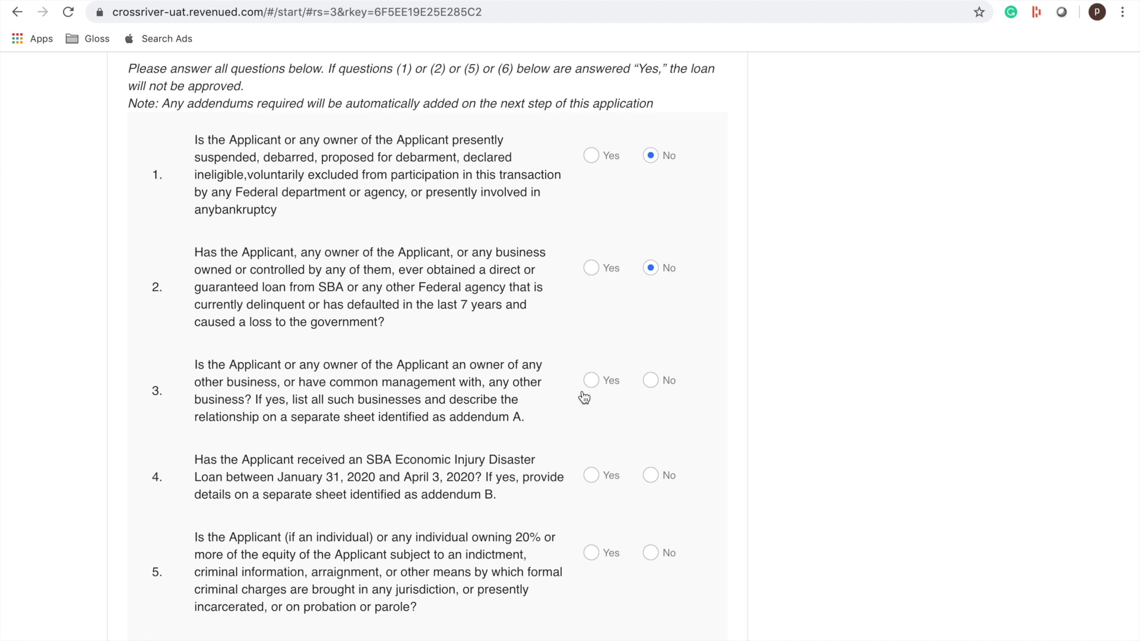
left_click(646, 481)
- Answer No to questions 5, 6 and 8 and Yes to US residence question 7, then continue
scroll(647, 486, "down", 2)
left_click(651, 426)
scroll(654, 428, "down", 2)
left_click(653, 429)
scroll(654, 430, "down", 2)
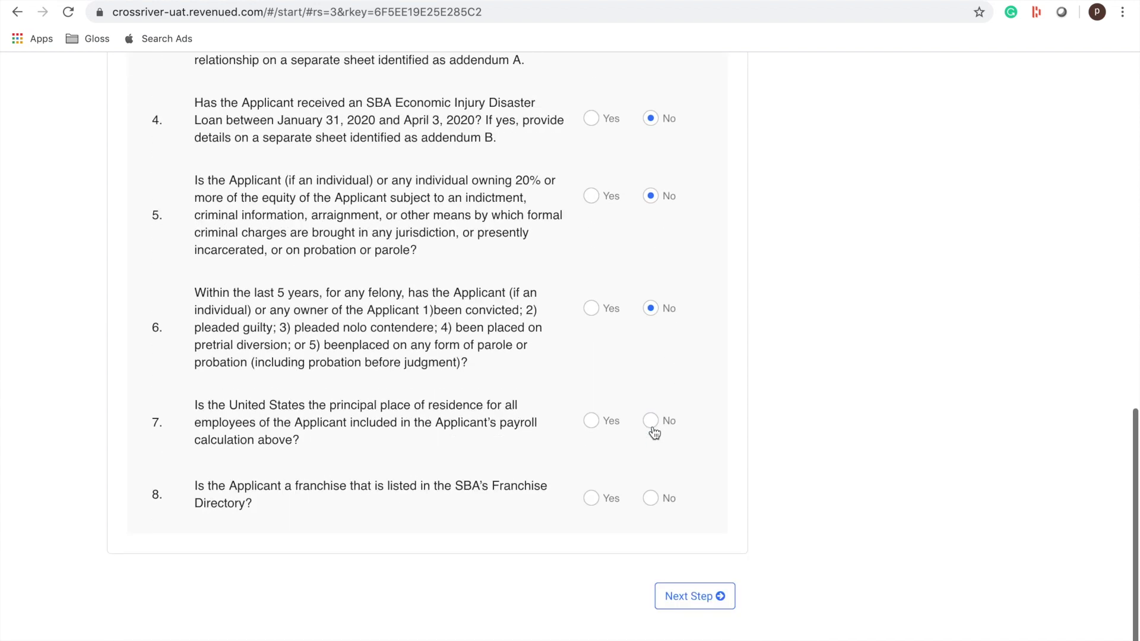
left_click(592, 422)
left_click(650, 499)
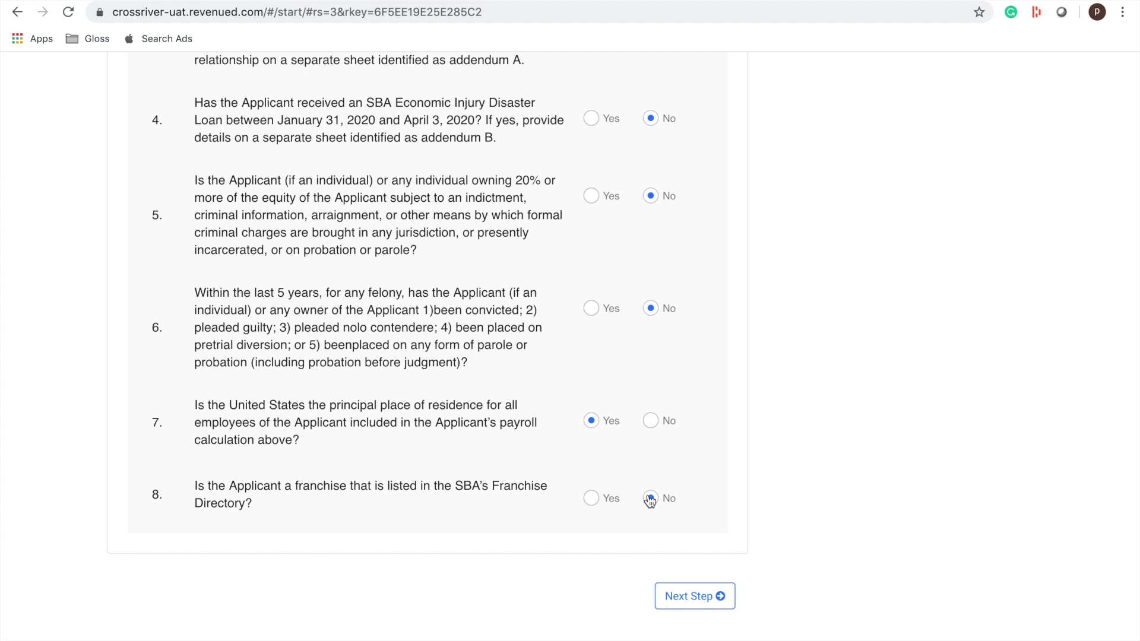
left_click(694, 599)
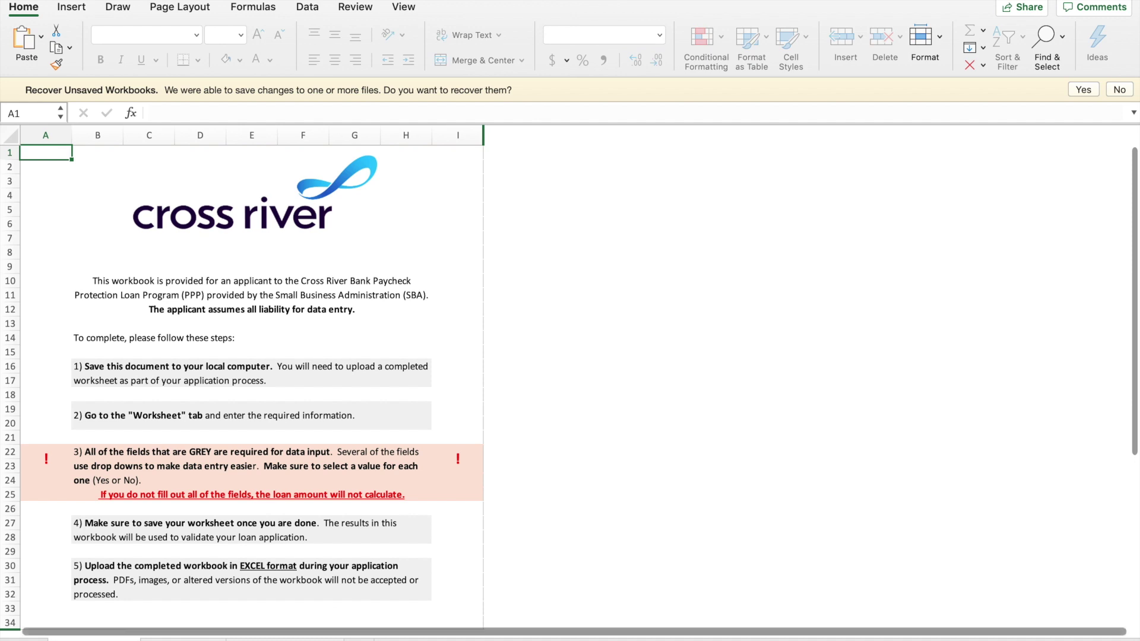
- On the Worksheet sheet, answer yes for full-year 2019, no for seasonal and excluded, and 30 employees
key("ctrl+Page_Down")
key("ctrl+Page_Down")
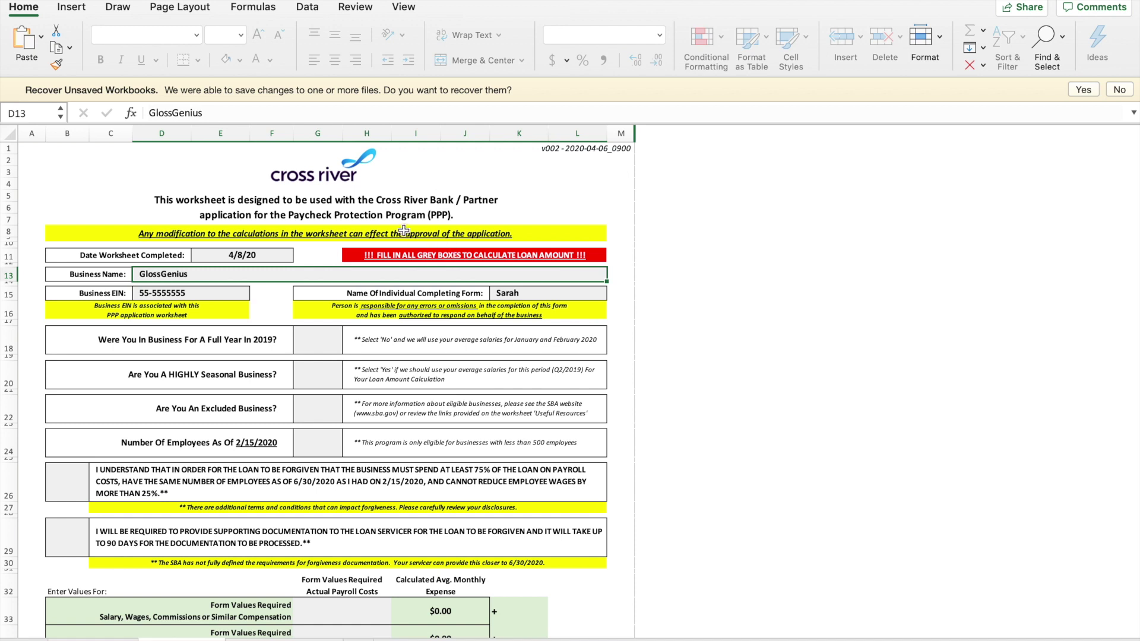
left_click(243, 252)
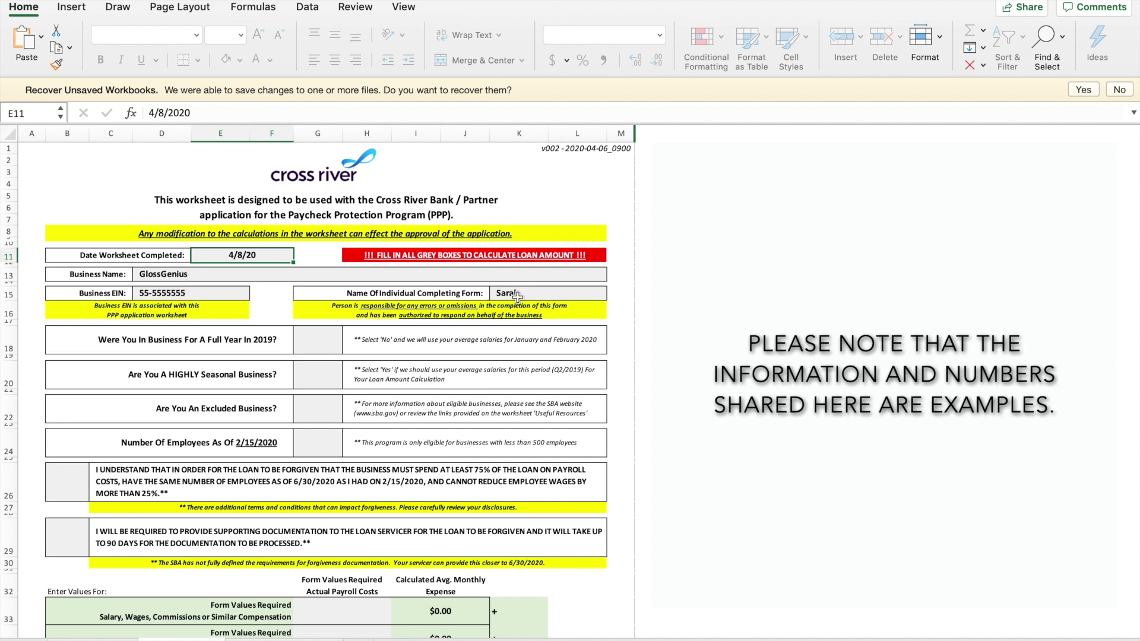
left_click(319, 339)
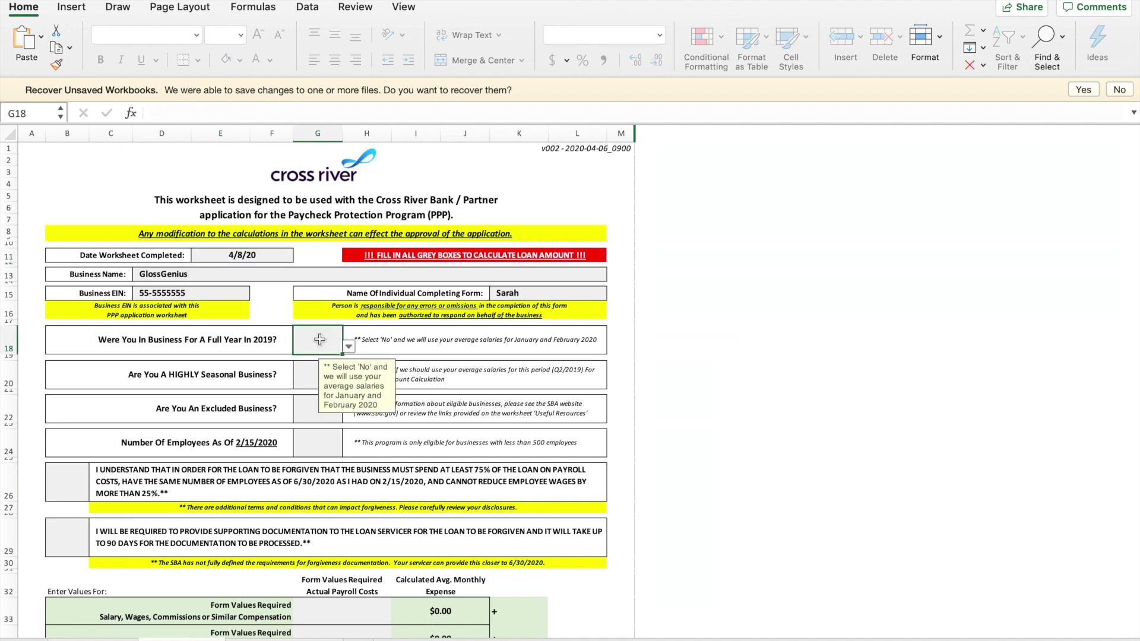
type("yes")
left_click(308, 380)
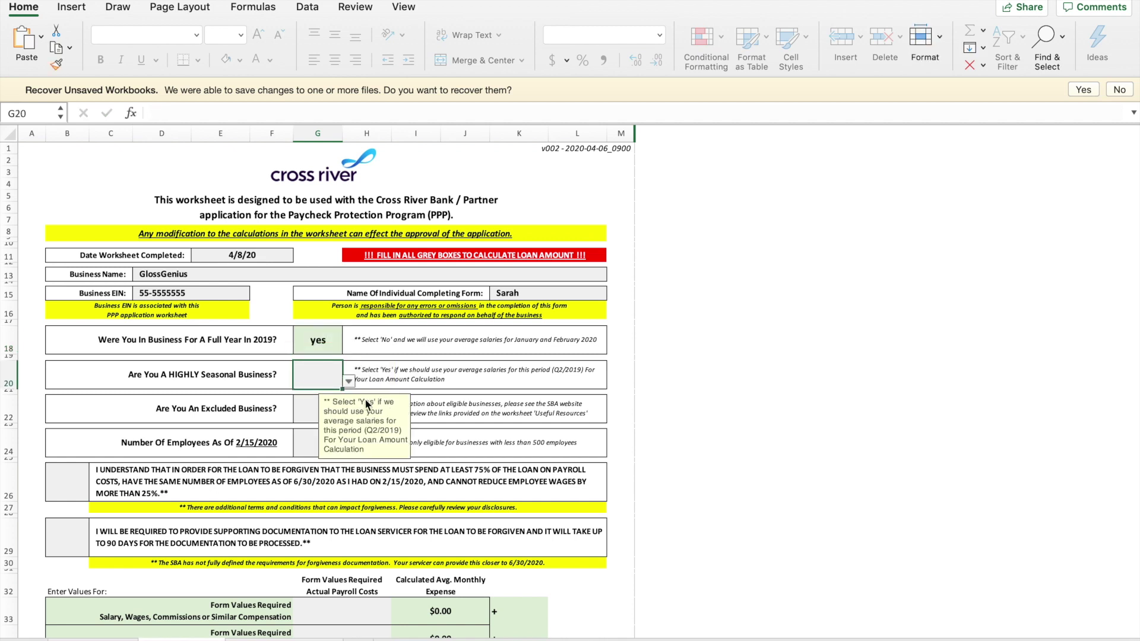
type("no")
left_click(311, 400)
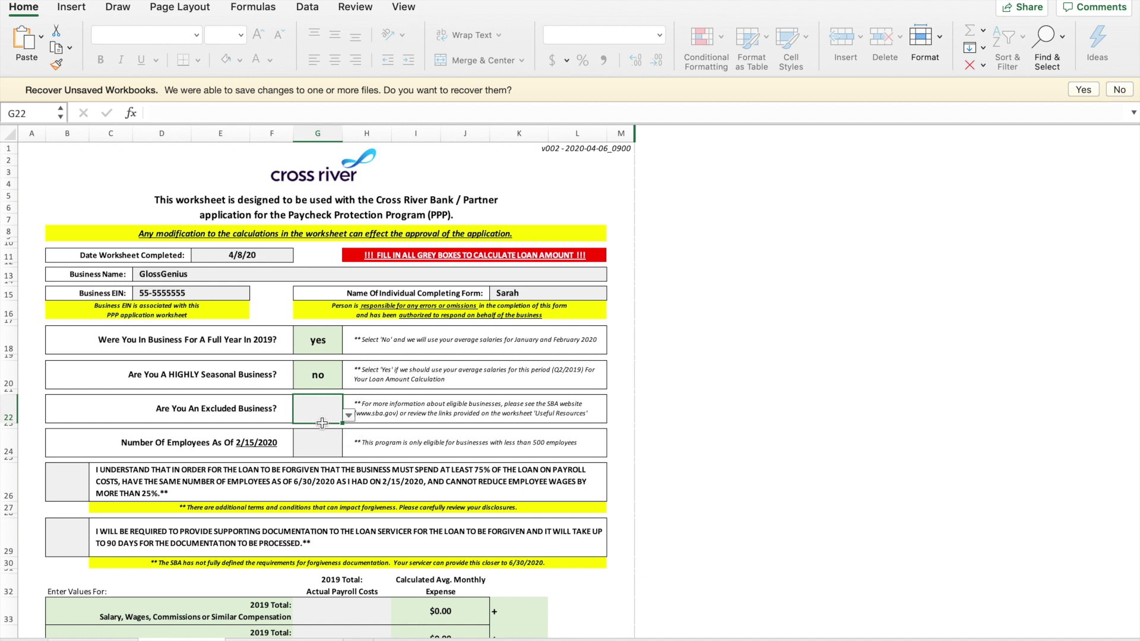
type("no")
left_click(315, 449)
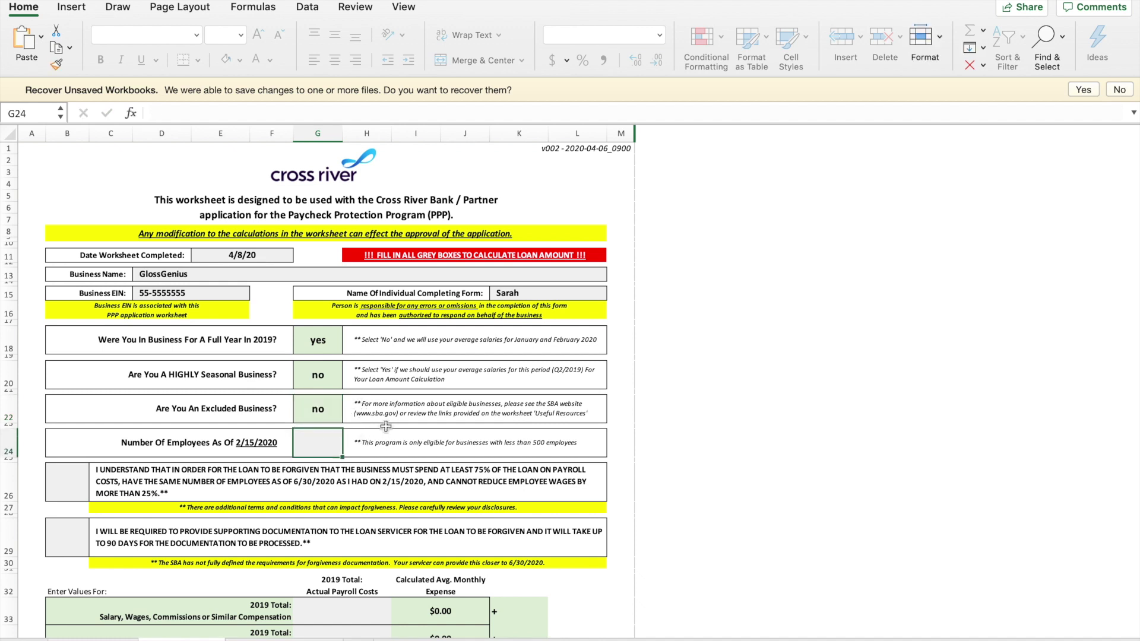
type("30")
key("Return")
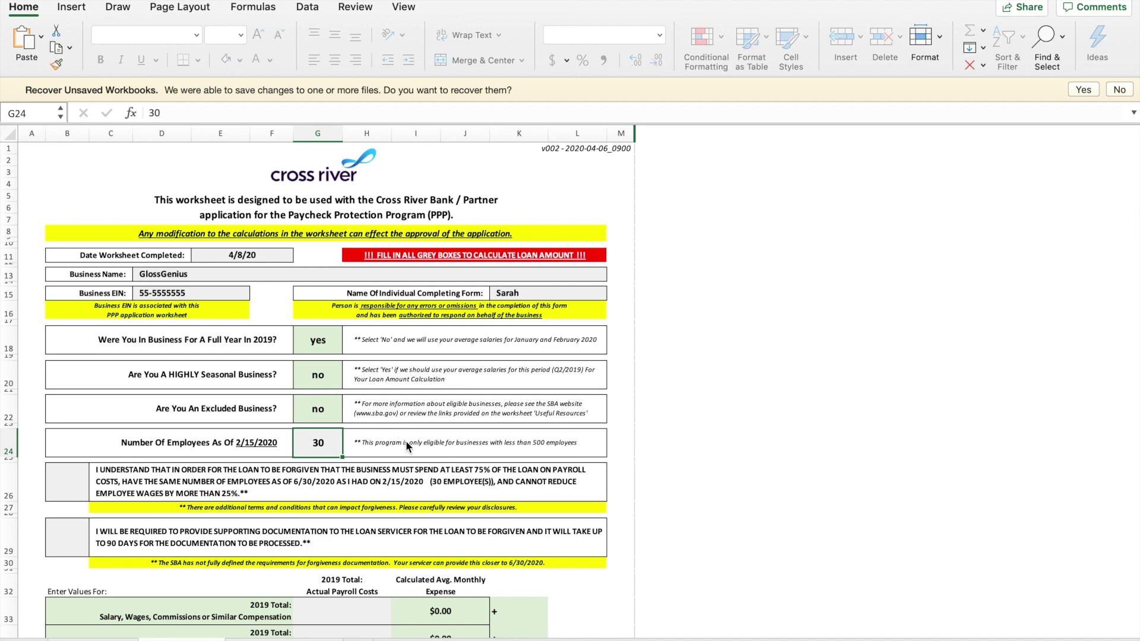
- Answer Yes to both forgiveness acknowledgements in B26 and B29
scroll(405, 441, "down", 3)
scroll(406, 445, "down", 3)
left_click(71, 345)
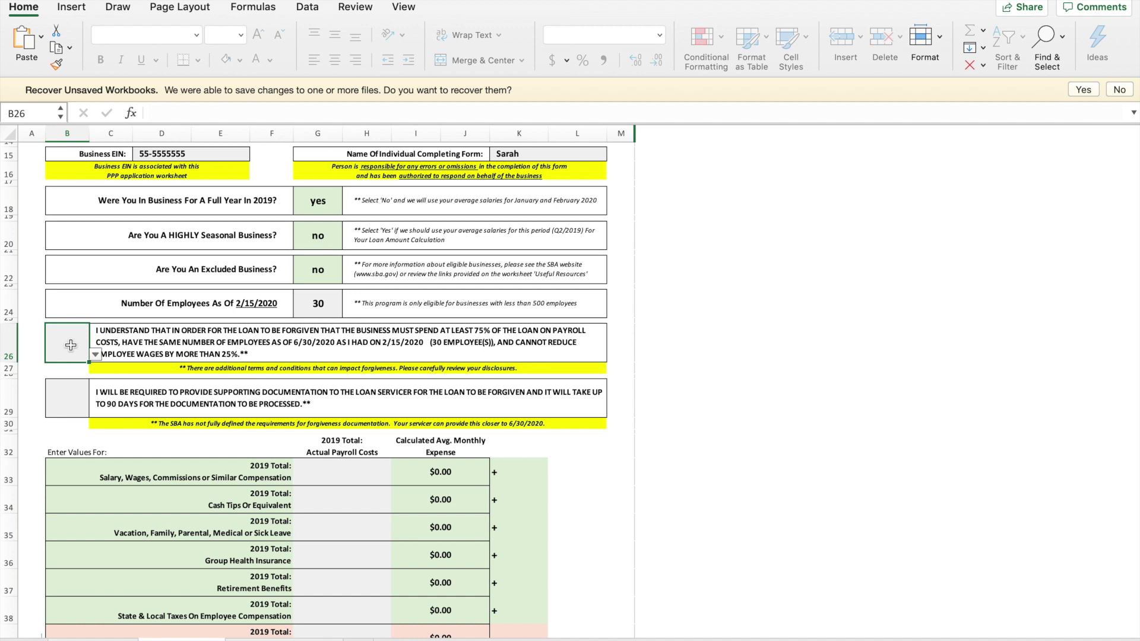
type("Yes")
left_click(66, 394)
type("Yes")
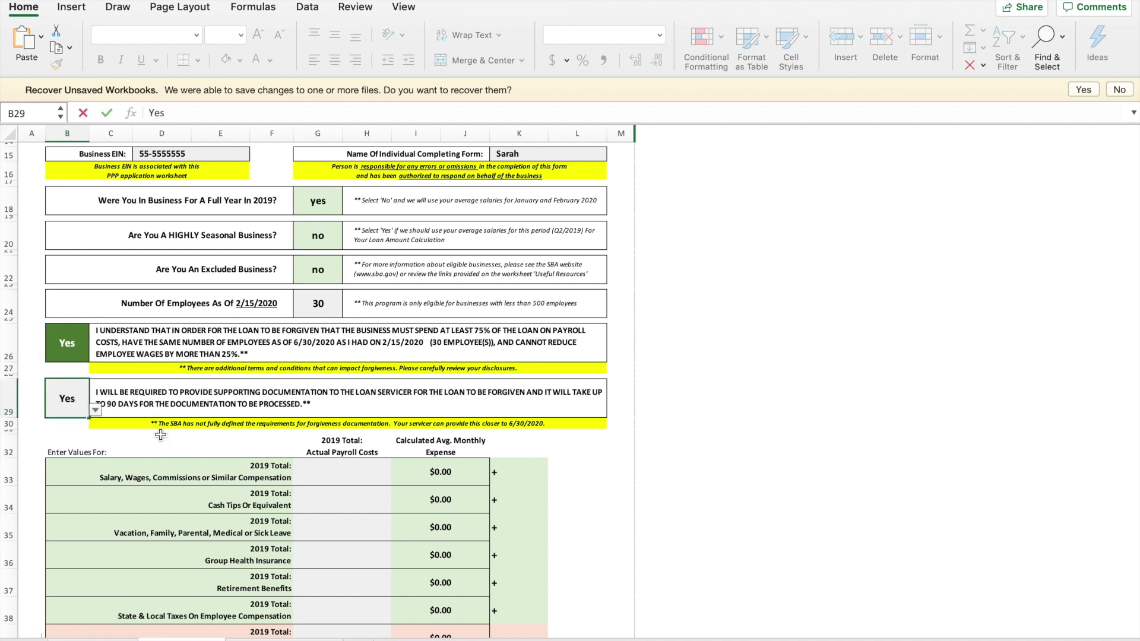
key("ctrl+Return")
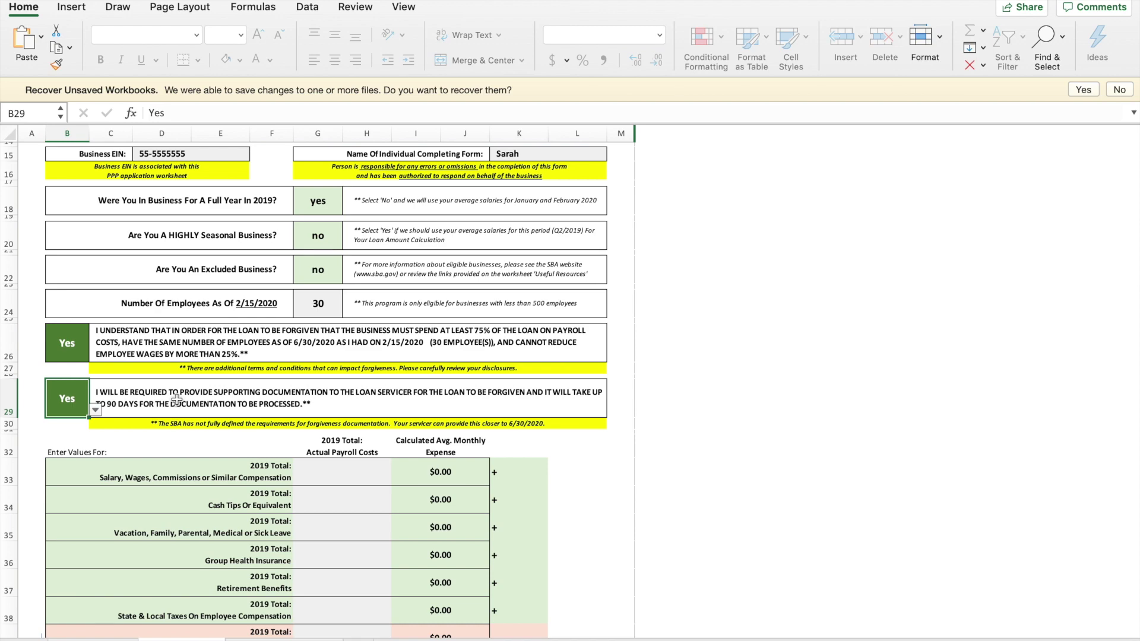
scroll(177, 400, "down", 5)
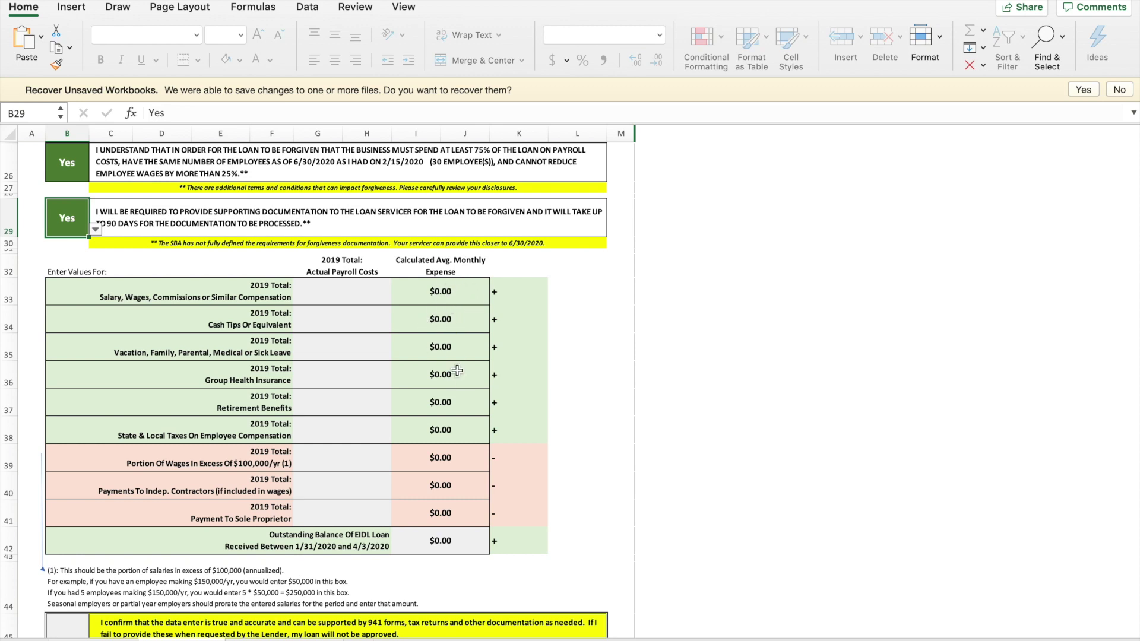
- Enter 2019 salaries $400,000, tips $20,000, leave $10,000, health $30,000, retirement $10,000, state taxes $2,500
left_click(364, 294)
type("4")
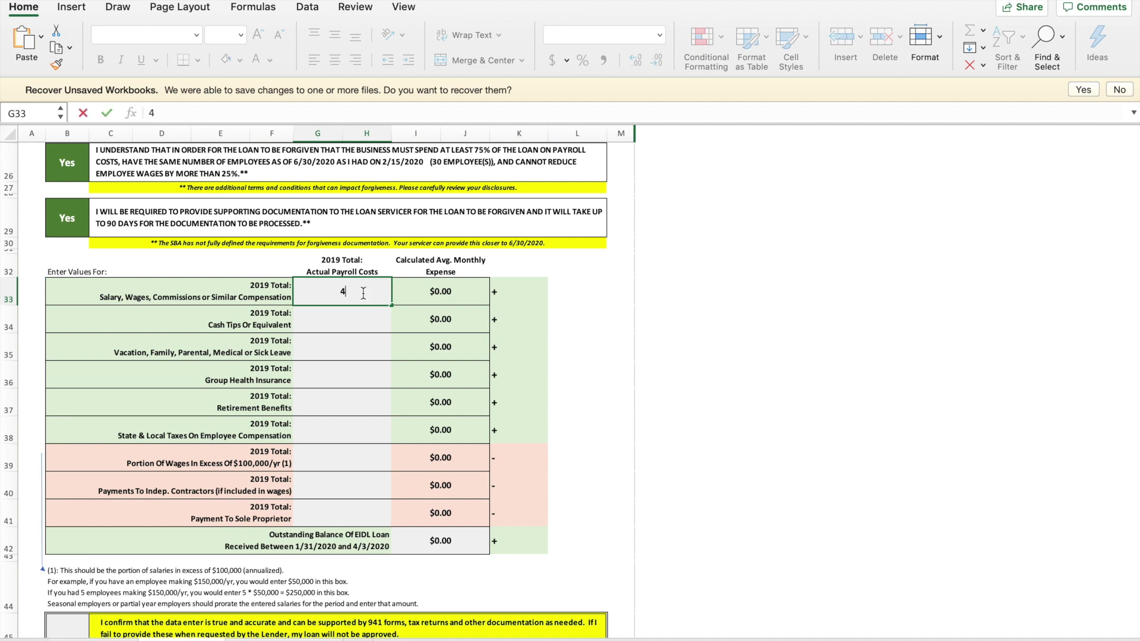
type("00,000")
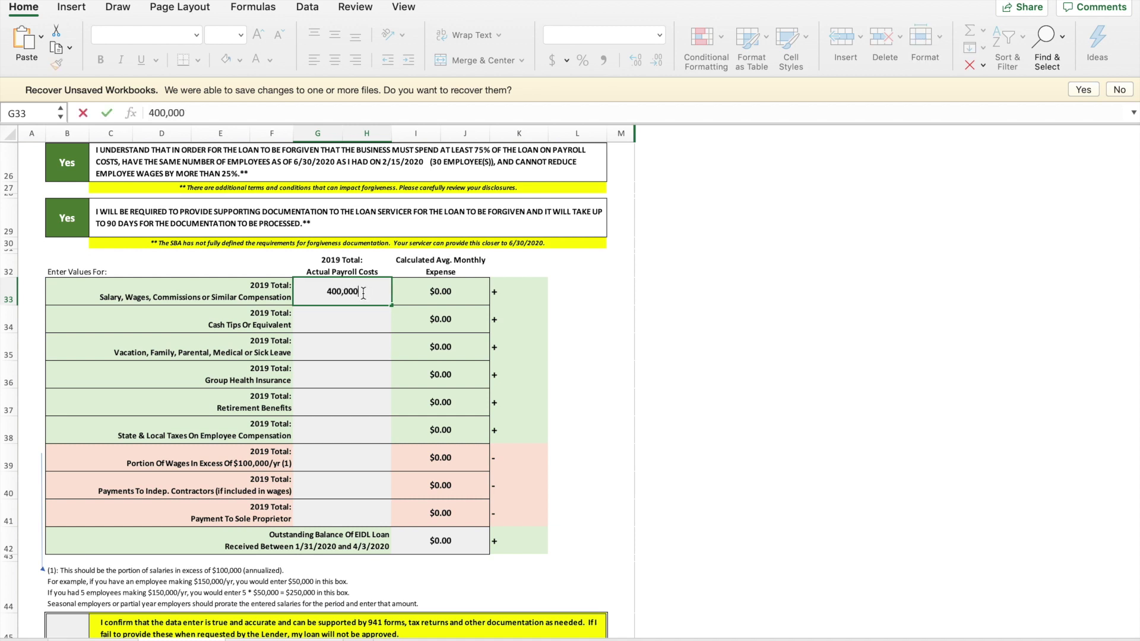
left_click(347, 312)
type("20,000")
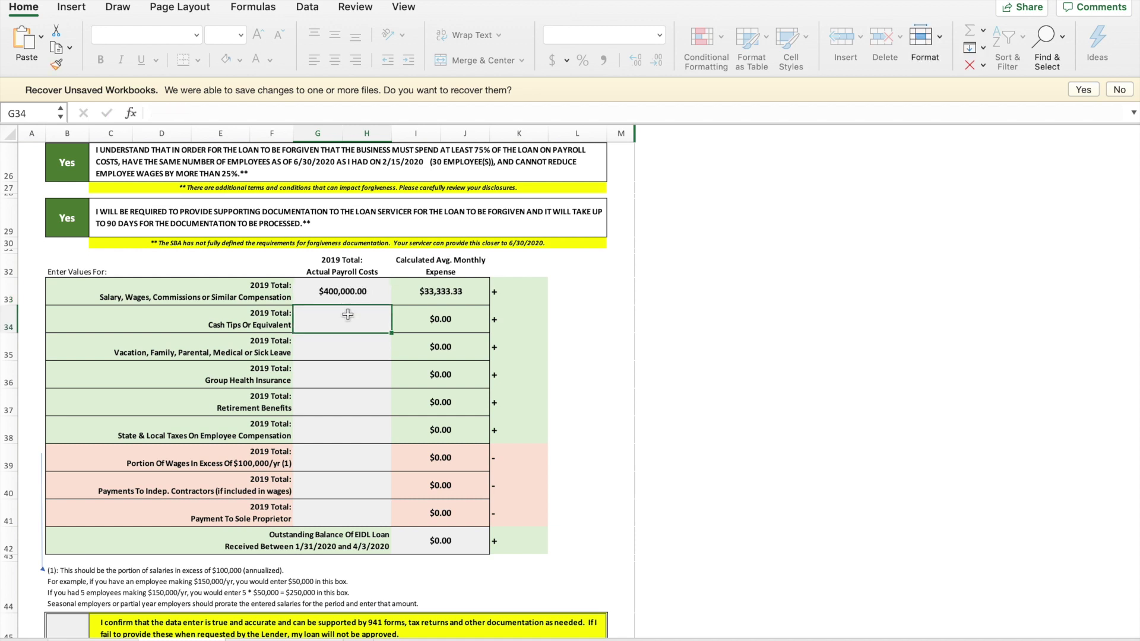
left_click(340, 348)
type("10,000")
left_click(337, 378)
type("30,000")
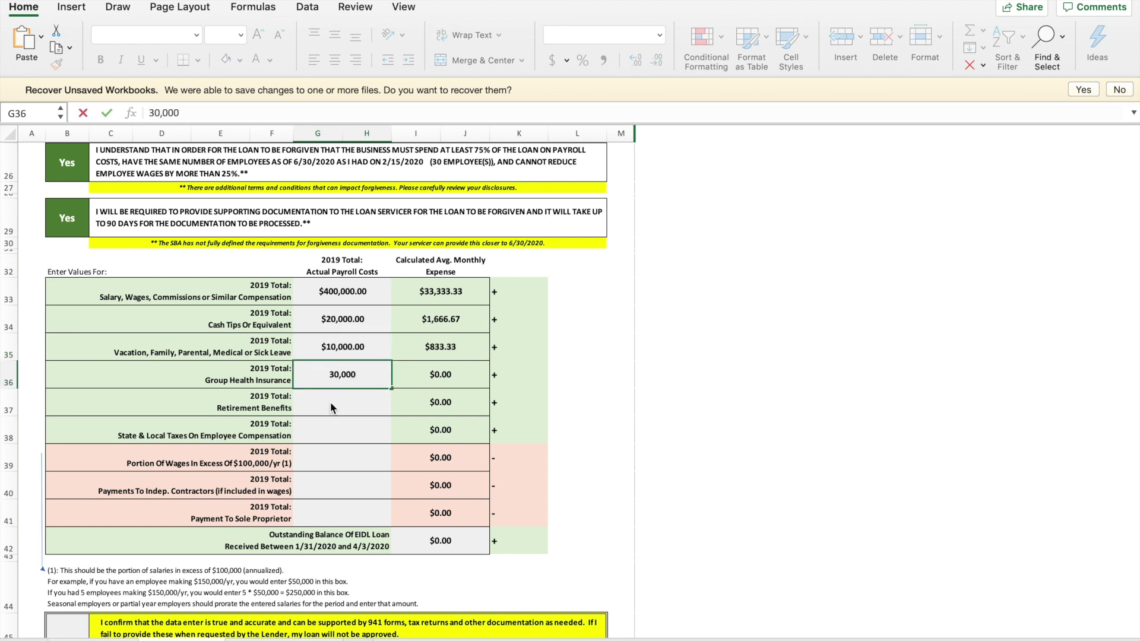
left_click(332, 406)
type("10,000")
left_click(342, 426)
type("2,500")
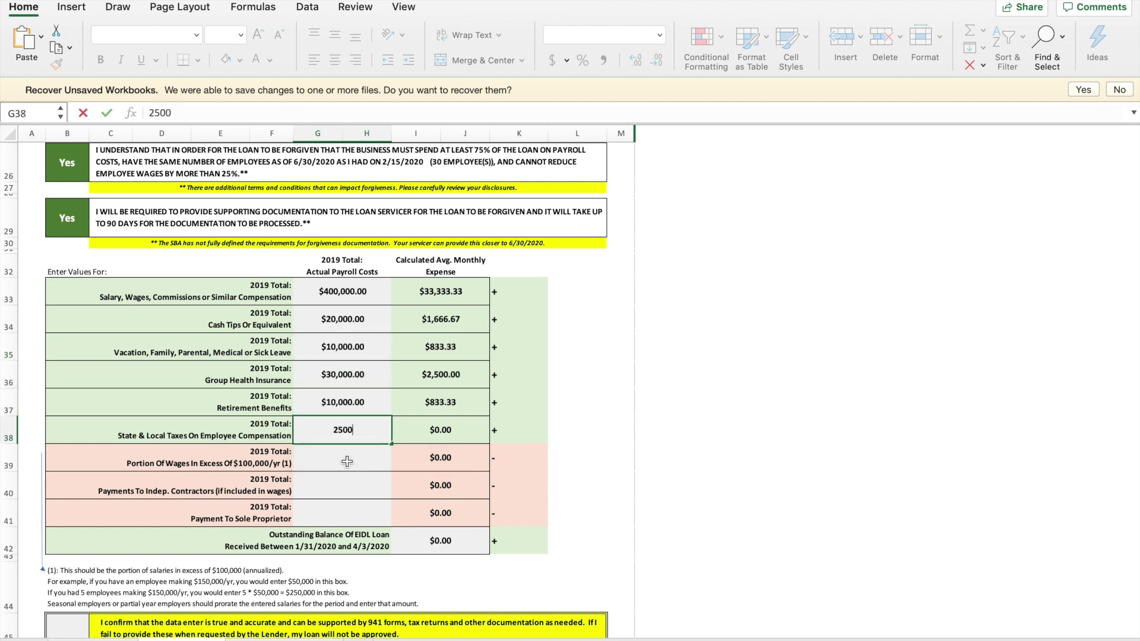
- Enter $50,000 wages over $100,000, $20,000 contractors and $50,000 sole proprietor payments; leave EIDL at $0
left_click(345, 463)
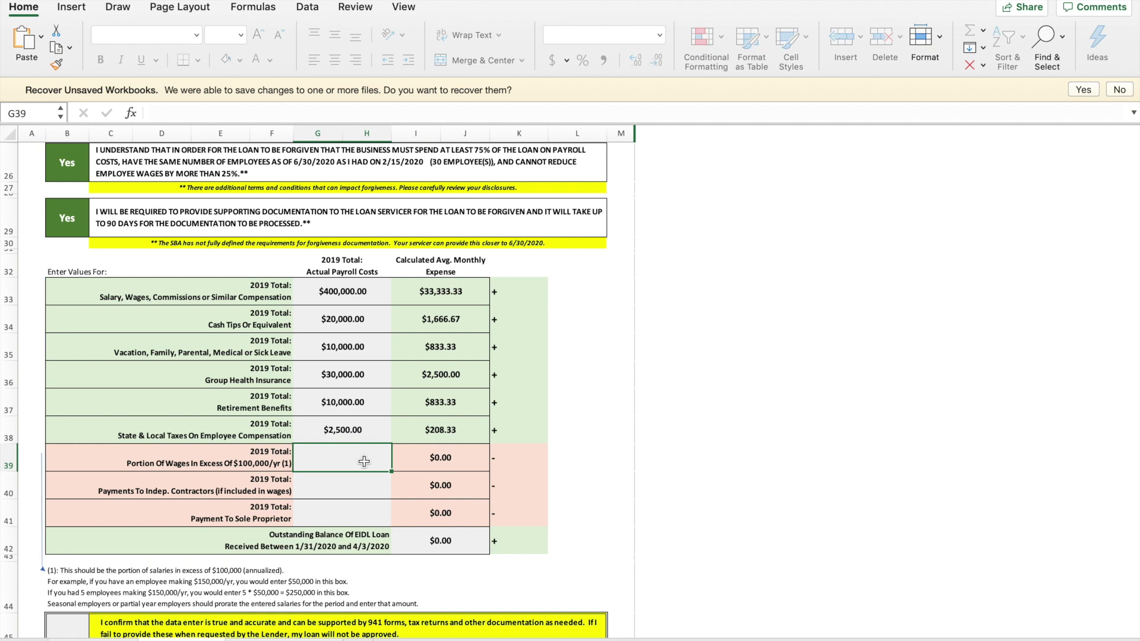
type("50,000")
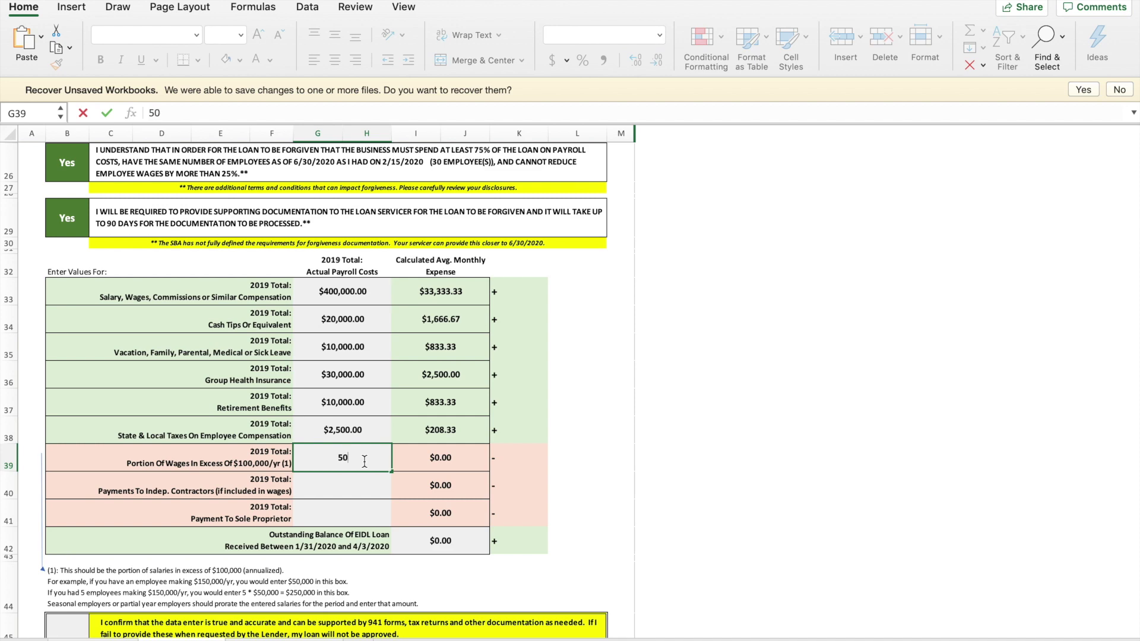
left_click(350, 479)
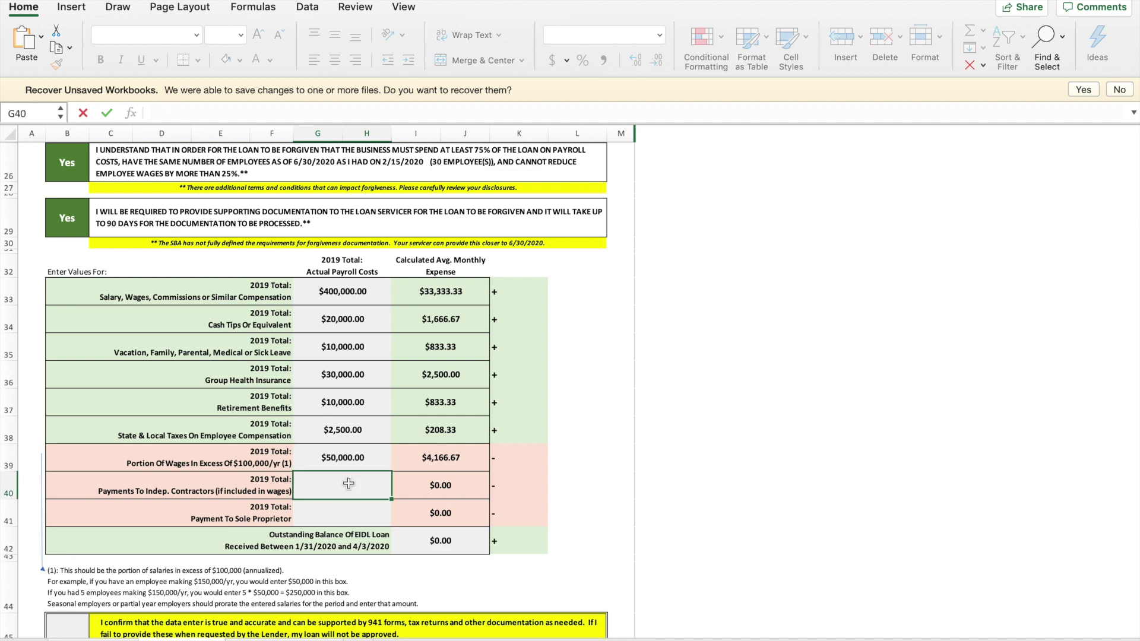
type("20,000")
key("Return")
type("50,000")
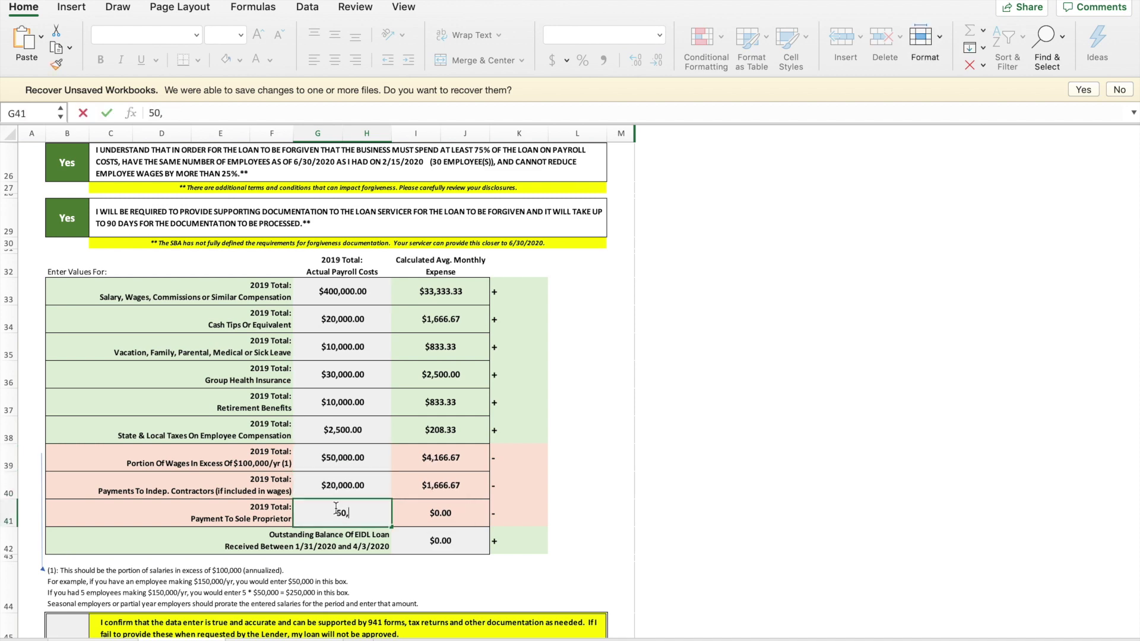
left_click(350, 484)
scroll(380, 510, "down", 2)
left_click(476, 485)
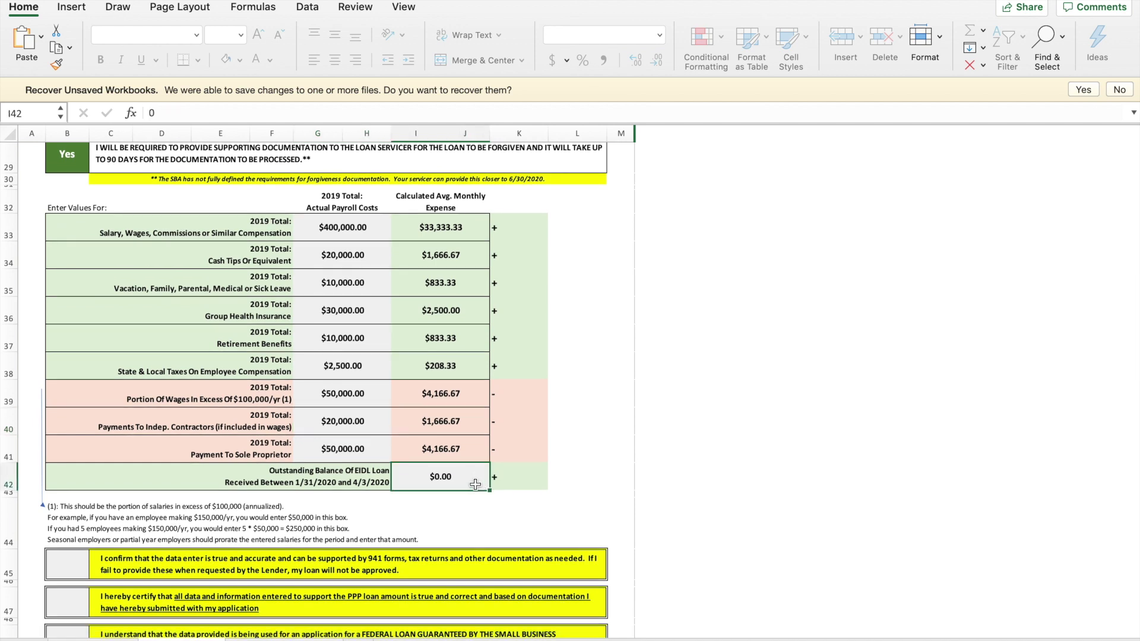
scroll(475, 484, "down", 5)
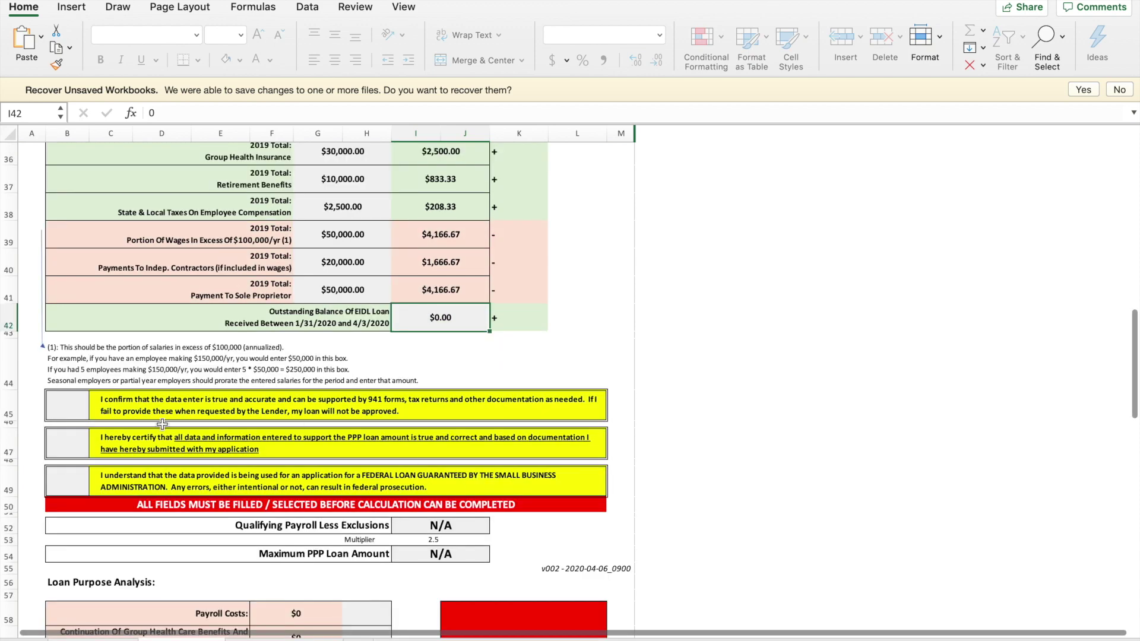
- Answer yes to the data accuracy, PPP loan and federal loan certifications, then review the $73,437.50 maximum loan
left_click(69, 403)
type("yes")
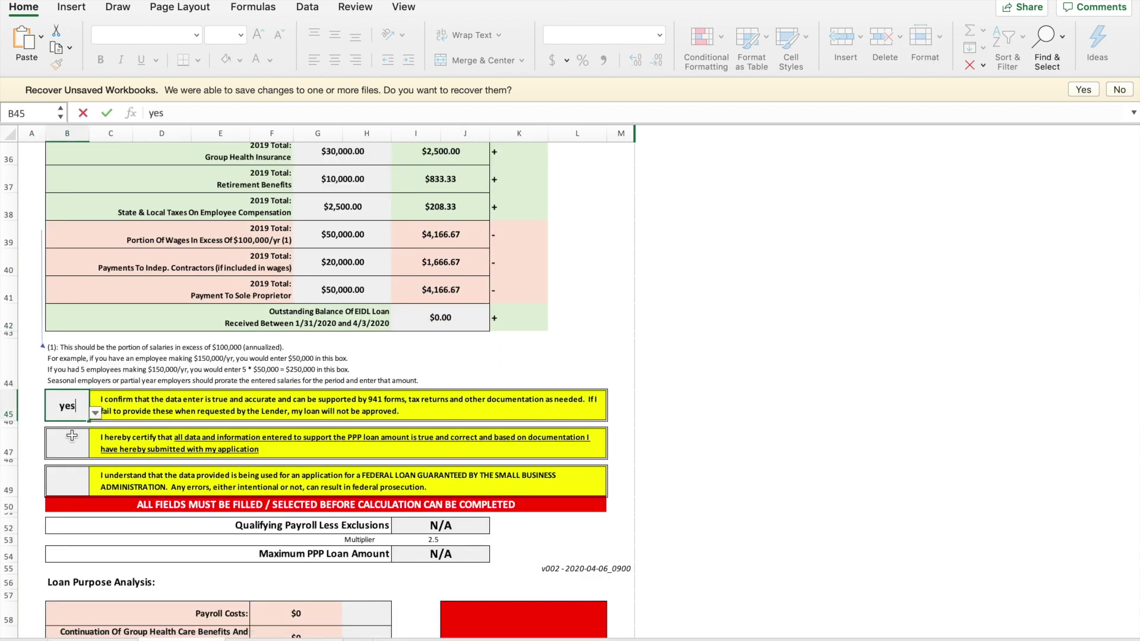
left_click(68, 449)
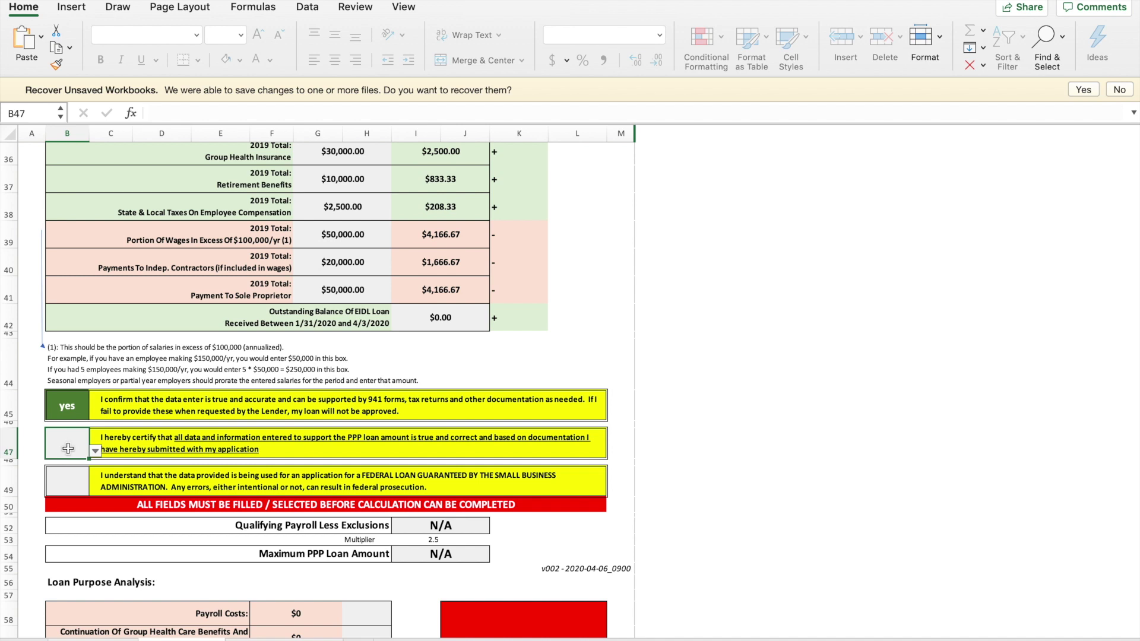
type("yes")
left_click(65, 480)
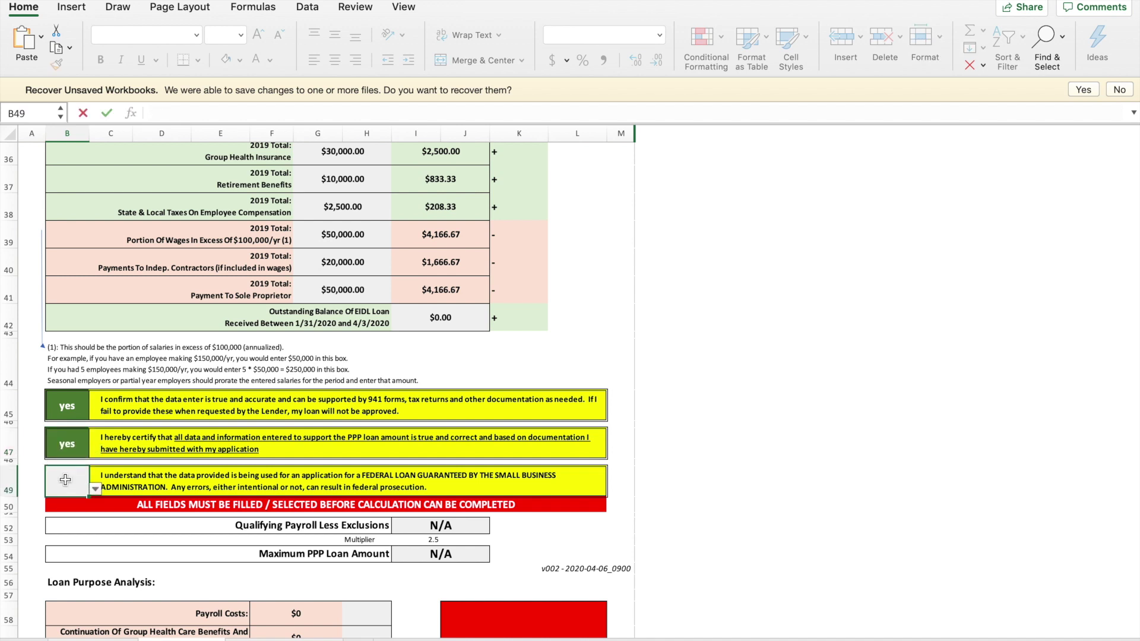
type("yes")
key("Return")
scroll(339, 534, "down", 5)
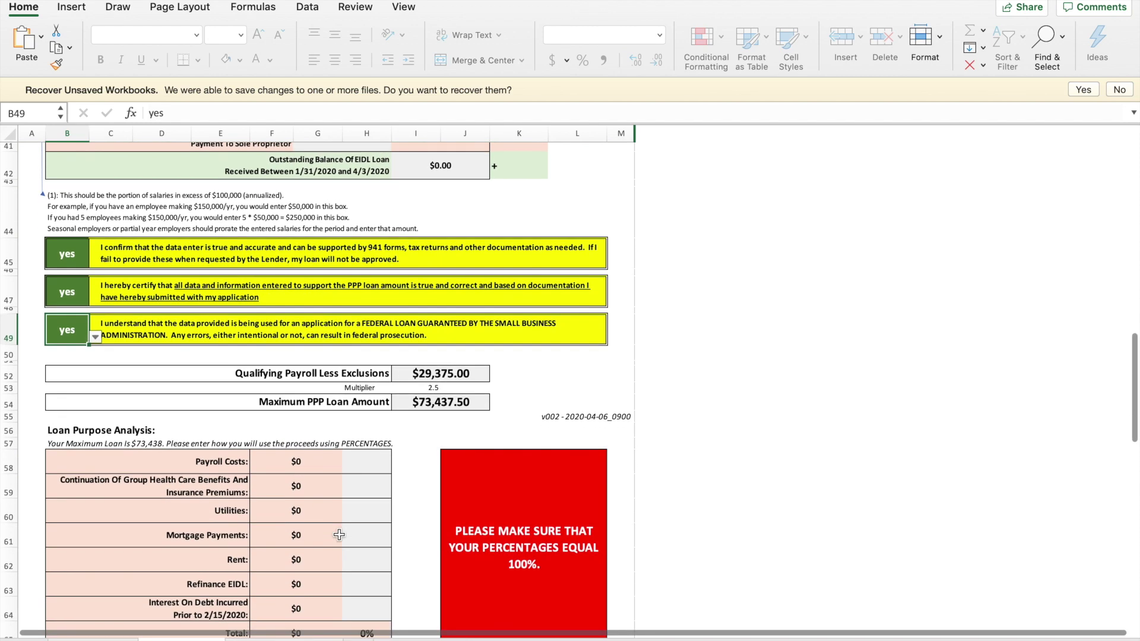
scroll(545, 388, "down", 3)
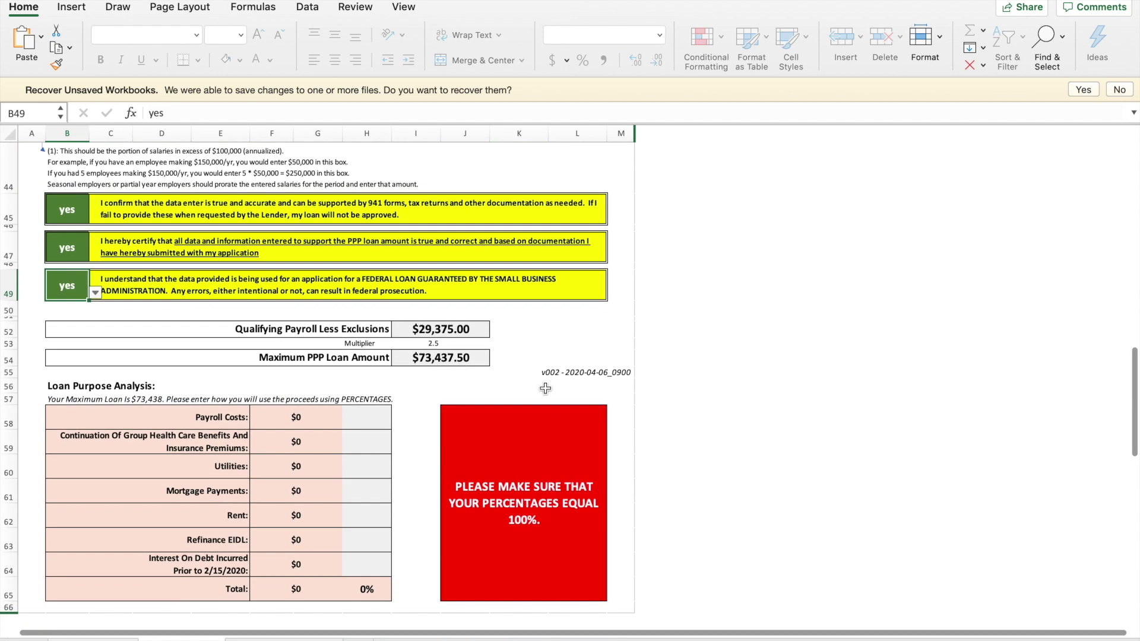
scroll(545, 388, "down", 1)
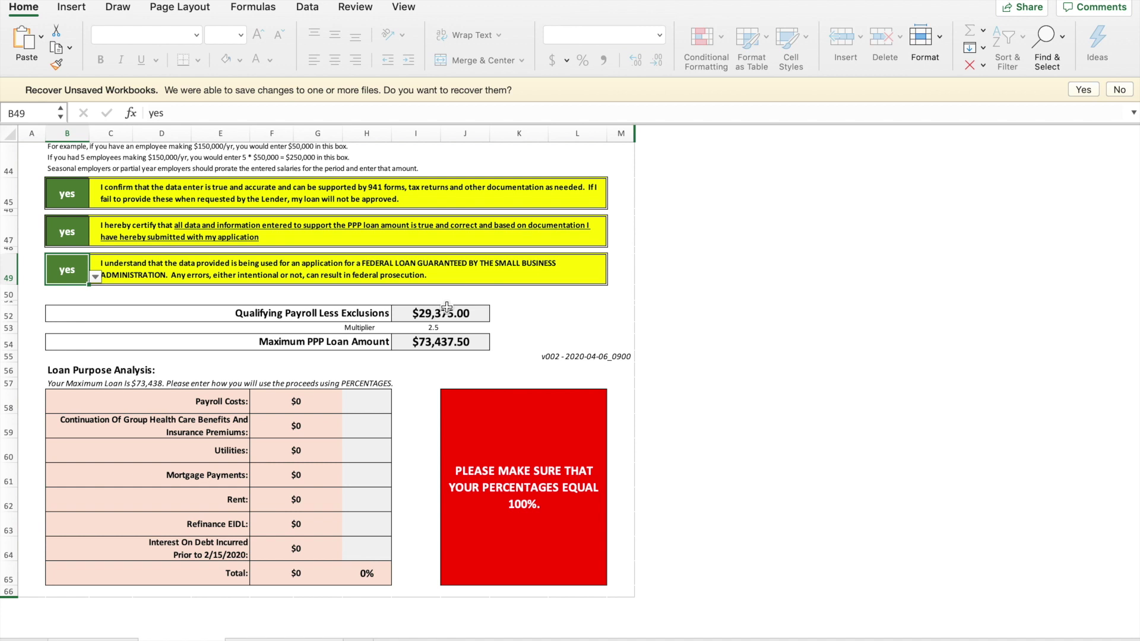
scroll(362, 359, "down", 1)
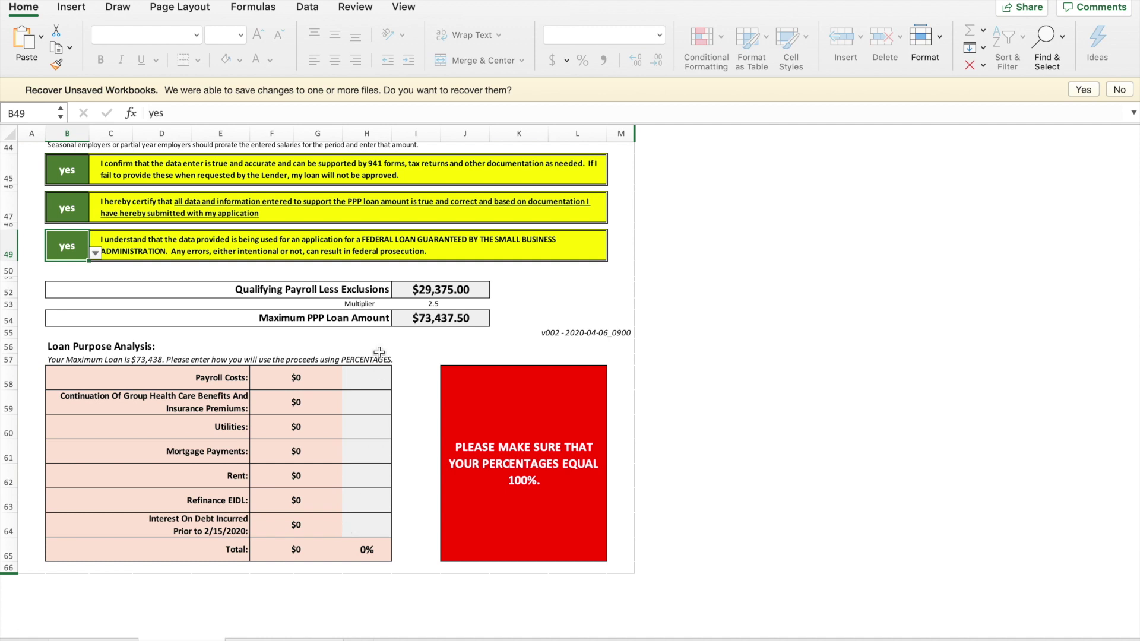
- Enter loan purposes of 80% payroll, 10% utilities and 10% rent in H58, H60 and H62
left_click(369, 379)
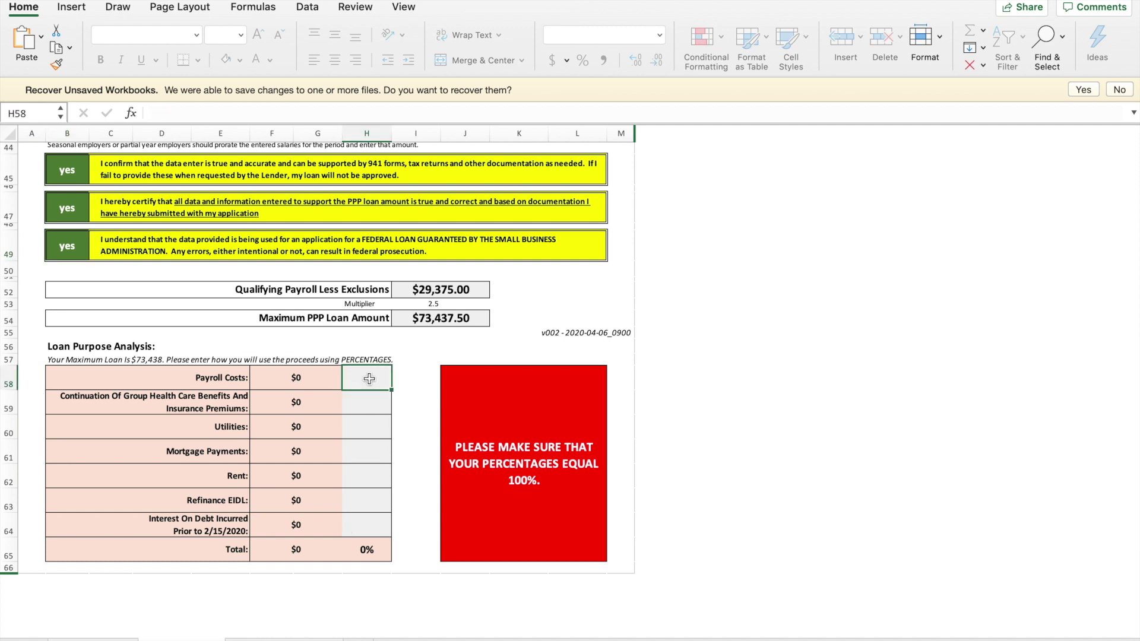
type("80")
key("Return")
left_click(373, 425)
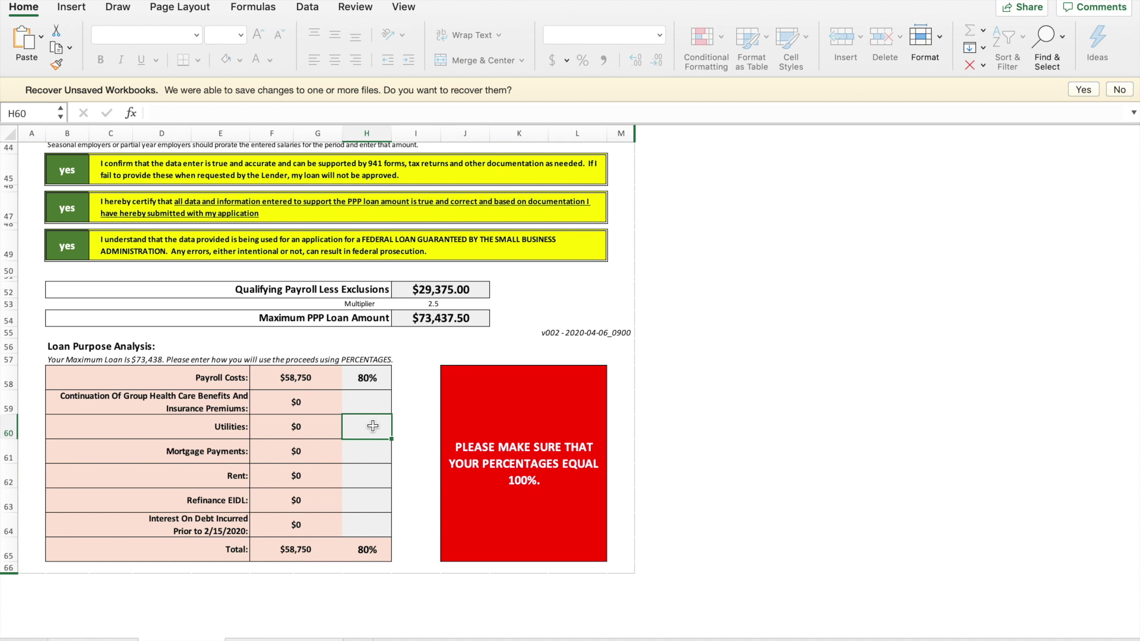
type("10")
key("Return")
left_click(364, 482)
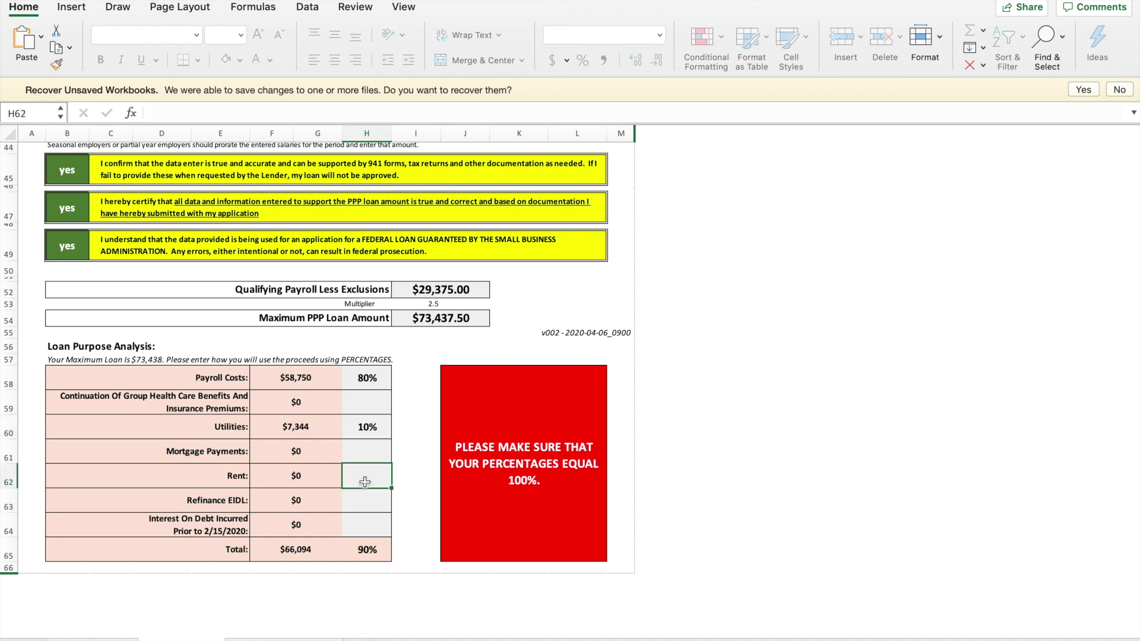
type("10")
key("ctrl+Return")
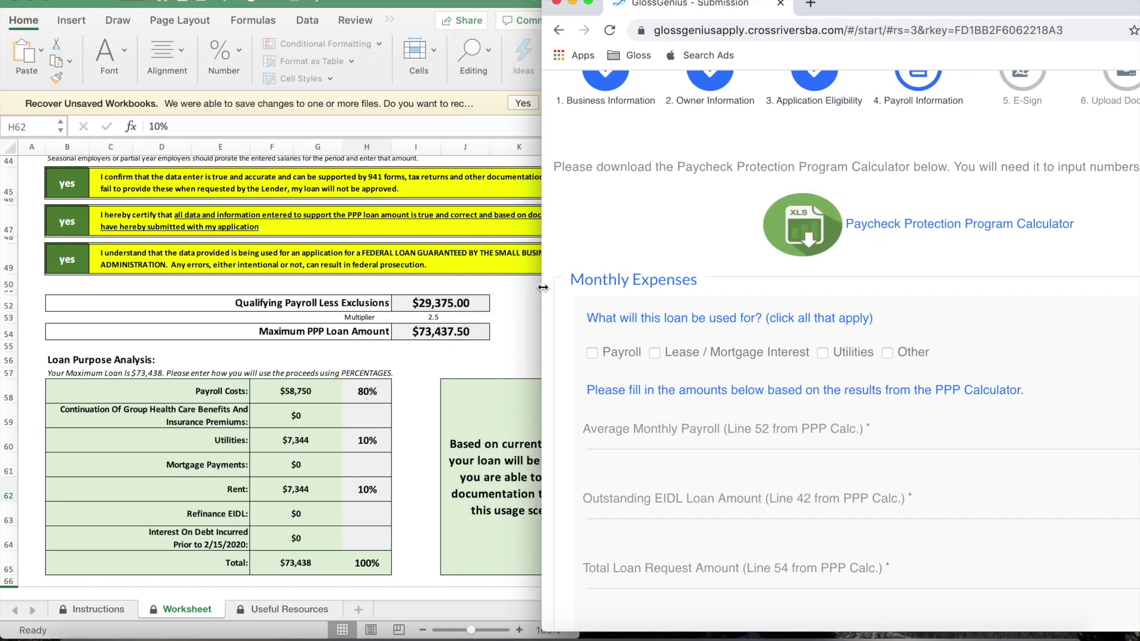
- Tick Payroll, Lease / Mortgage Interest and Utilities as loan uses and enter $29,375 average monthly payroll
mouse_move(588, 289)
left_mouse_down()
mouse_move(638, 291)
mouse_move(571, 298)
left_mouse_up()
left_click(631, 386)
left_click(693, 386)
left_click(862, 386)
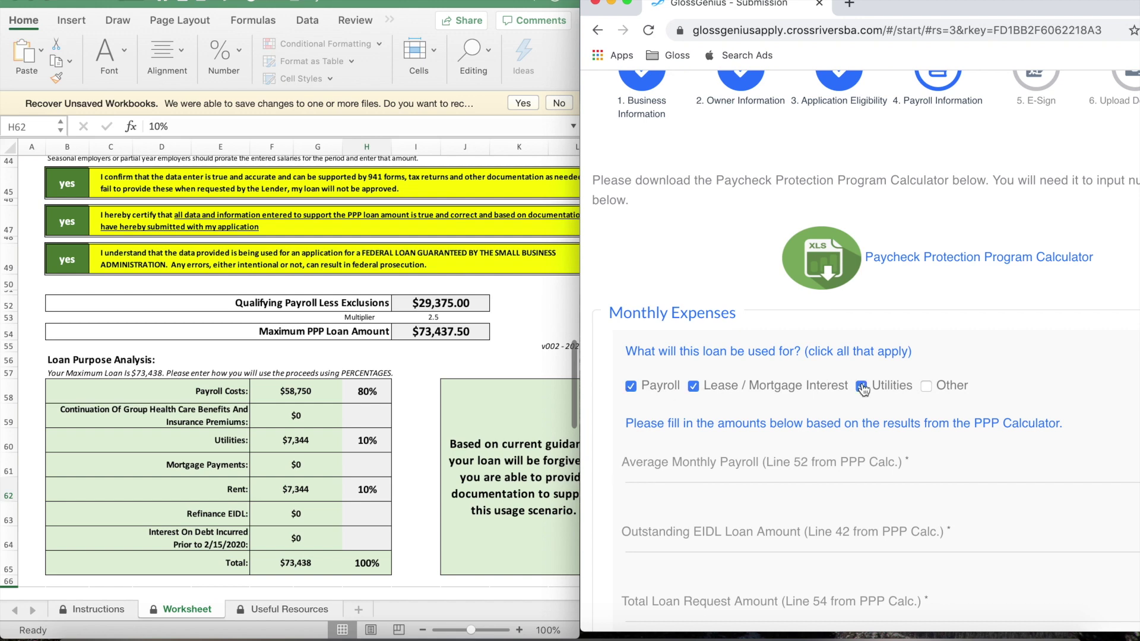
scroll(863, 389, "down", 5)
left_click(659, 322)
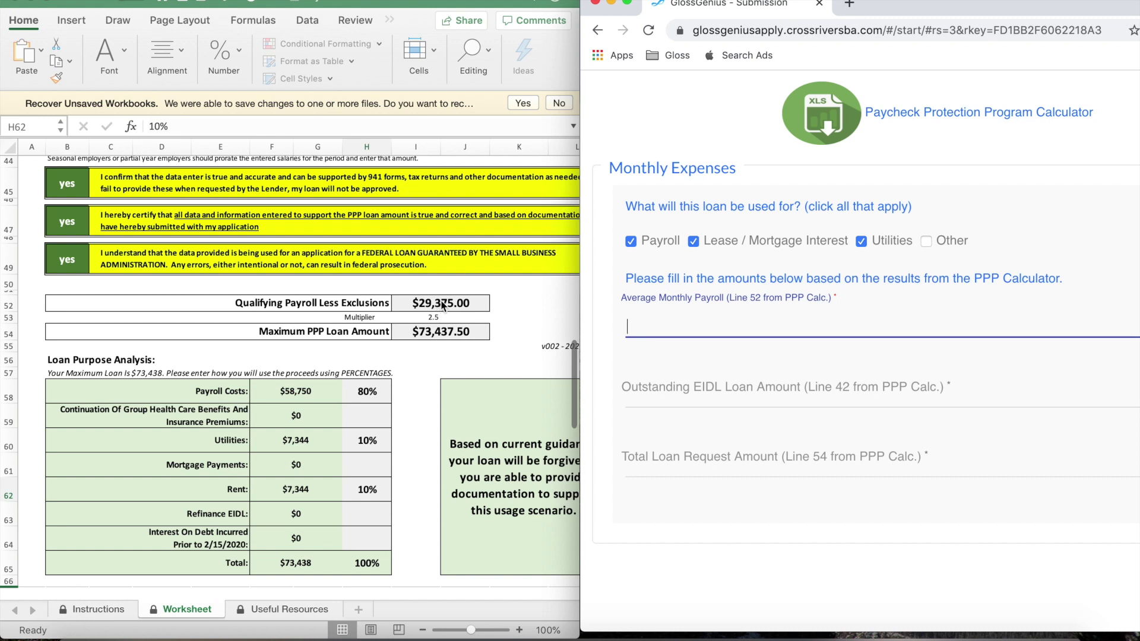
type("29375")
- Enter $0 outstanding EIDL and a $73,437 total loan request, then submit the expenses
left_click(777, 388)
type("0")
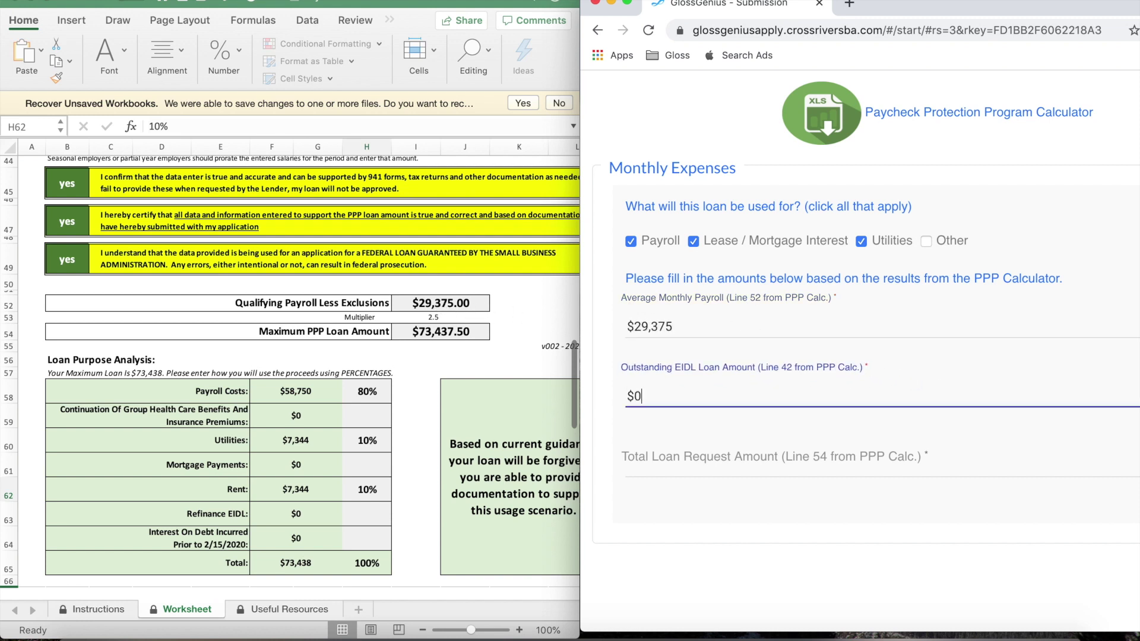
left_click(740, 362)
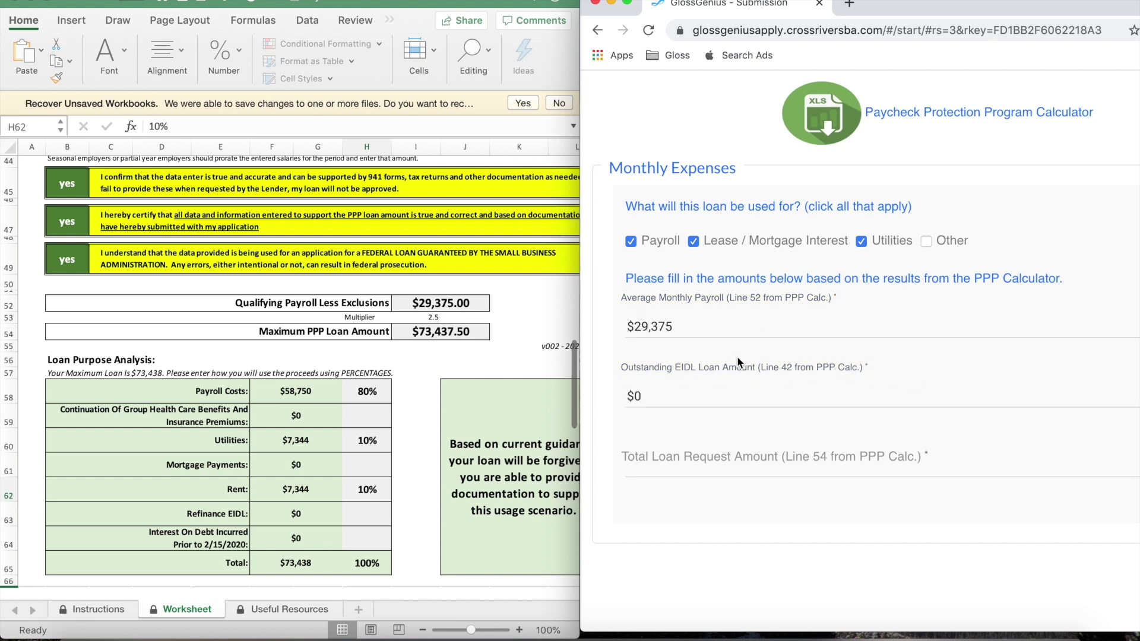
left_click(720, 459)
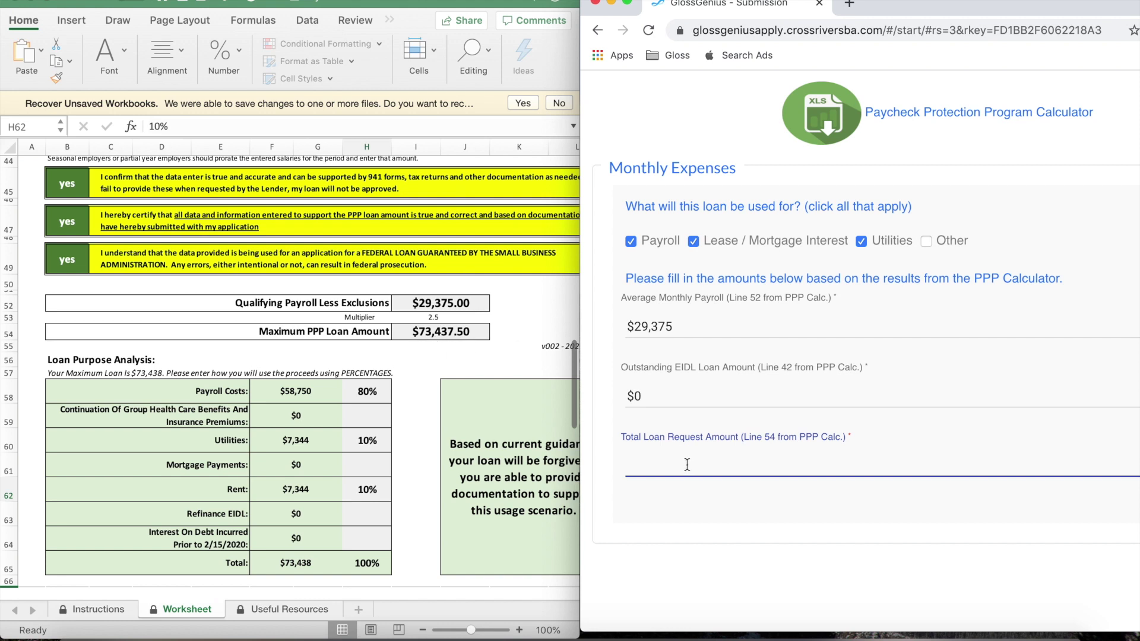
type("73437")
left_click(738, 507)
scroll(738, 507, "down", 2)
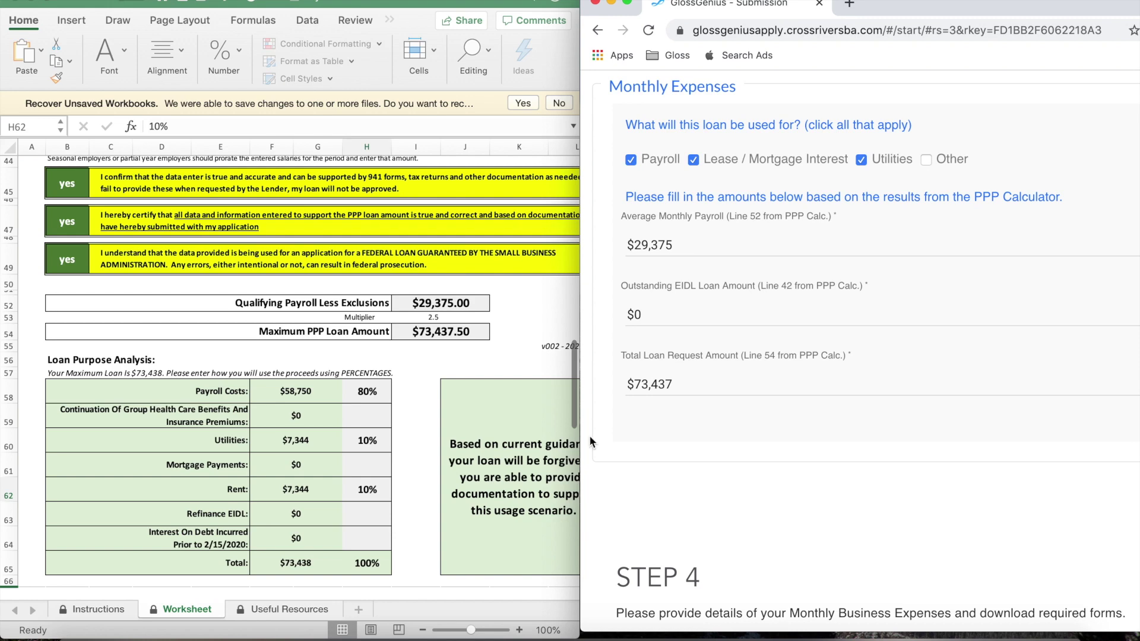
left_click(627, 3)
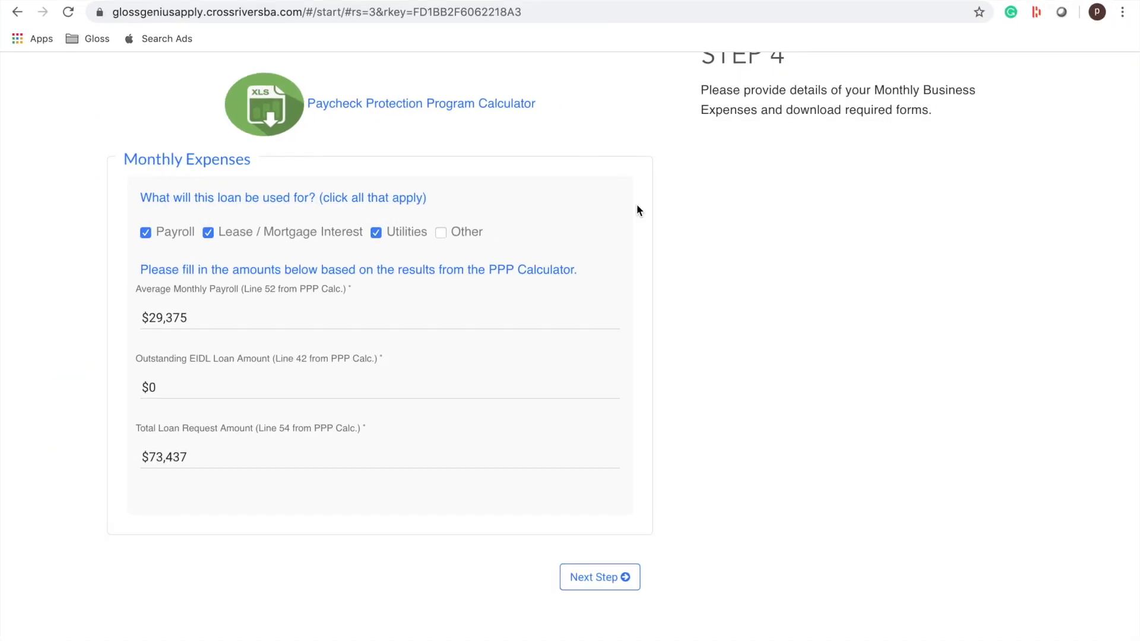
left_click(592, 576)
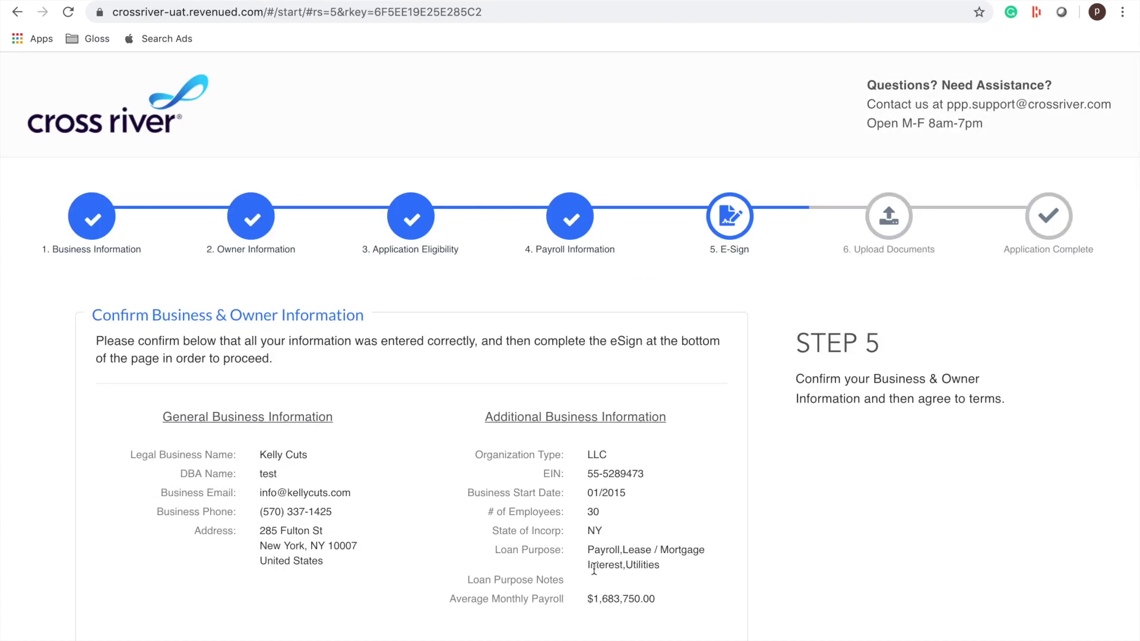
- Review the e-sign terms and confirm identity as the business owner
scroll(594, 569, "down", 2)
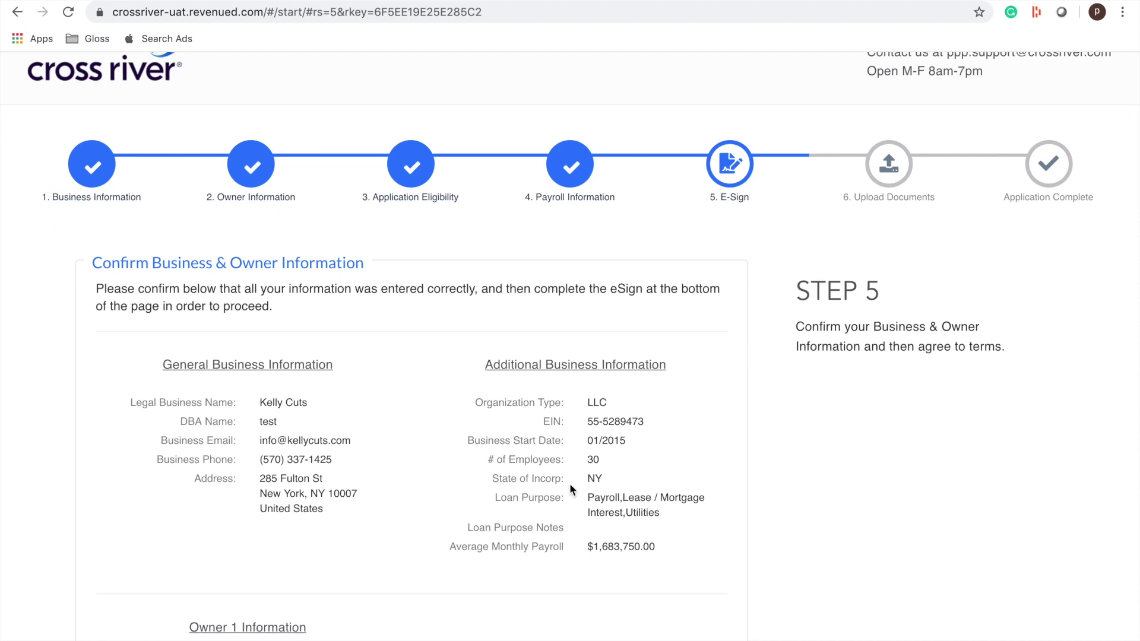
scroll(410, 517, "down", 4)
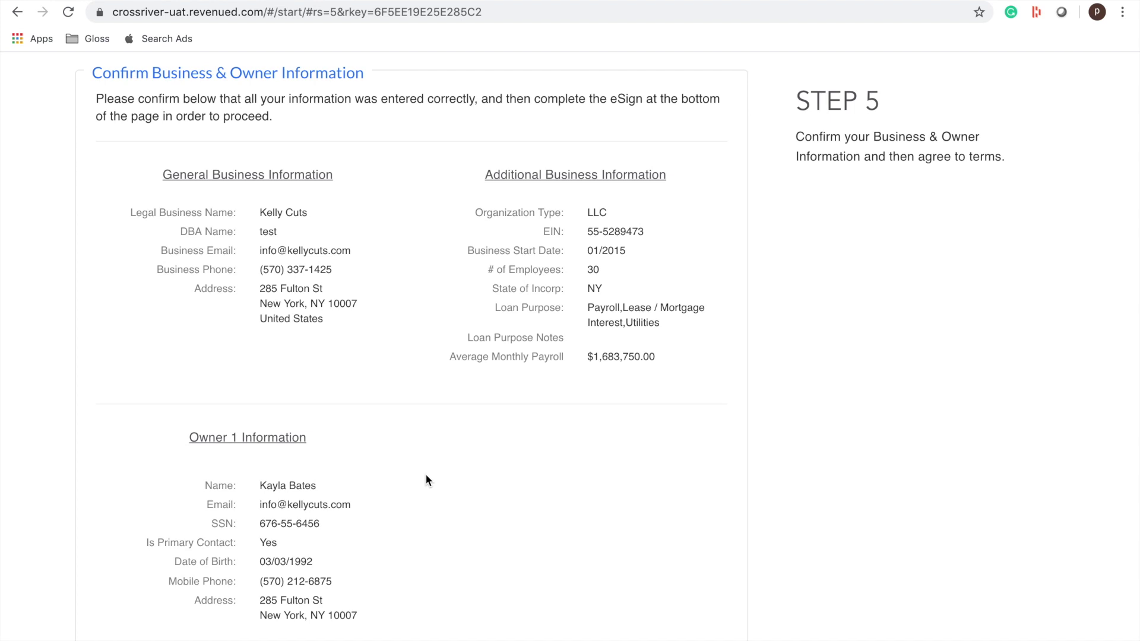
scroll(425, 475, "down", 2)
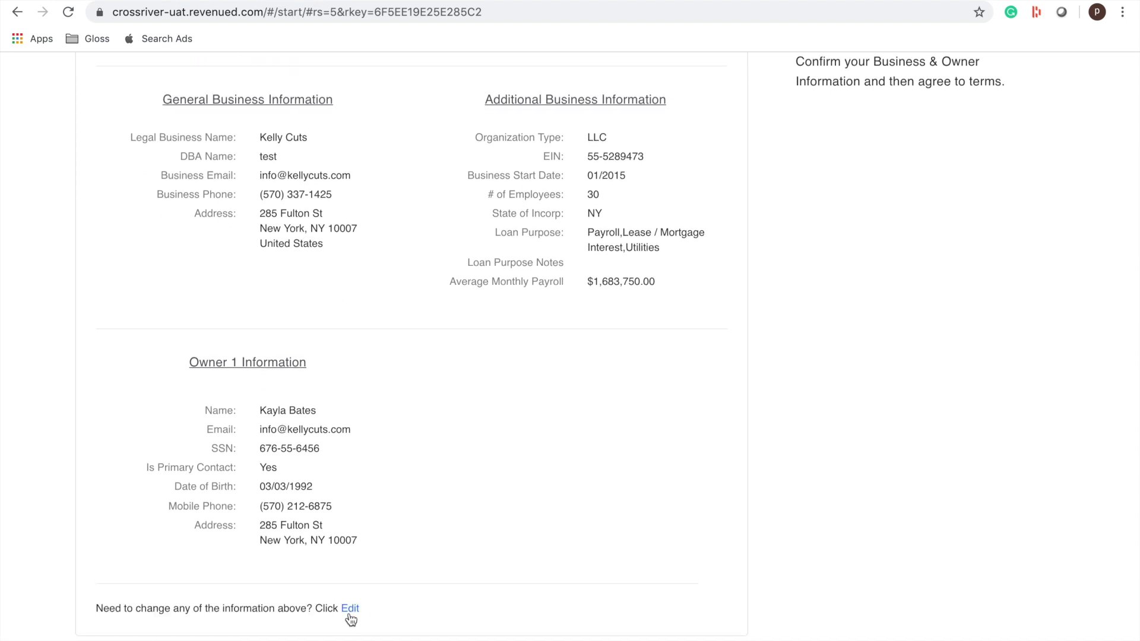
scroll(360, 618, "down", 7)
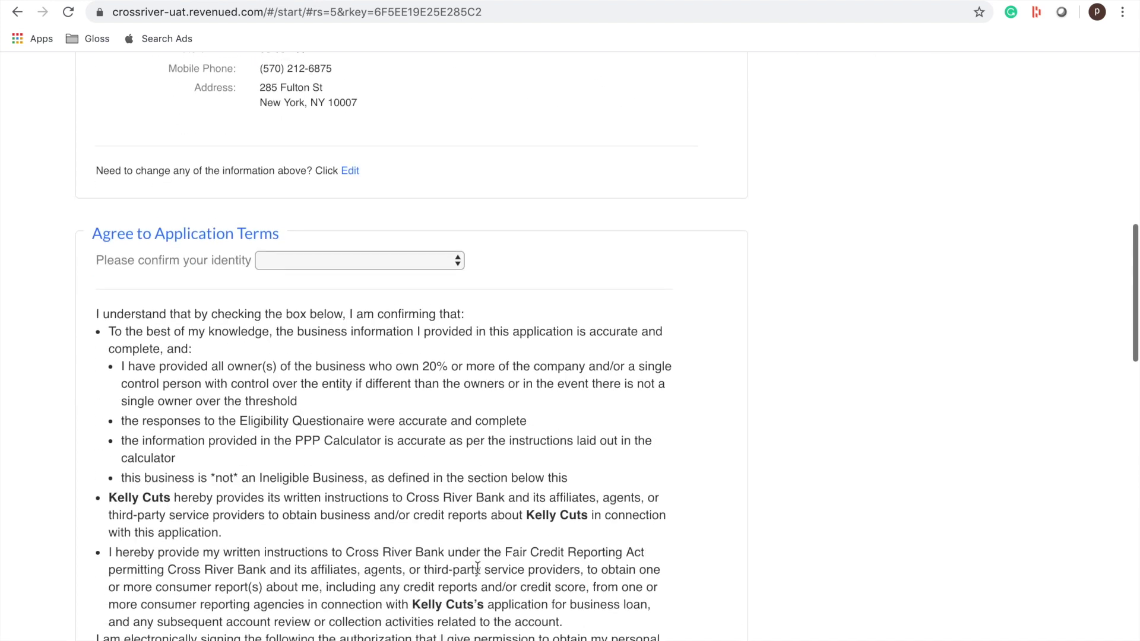
left_click(339, 261)
left_click(338, 273)
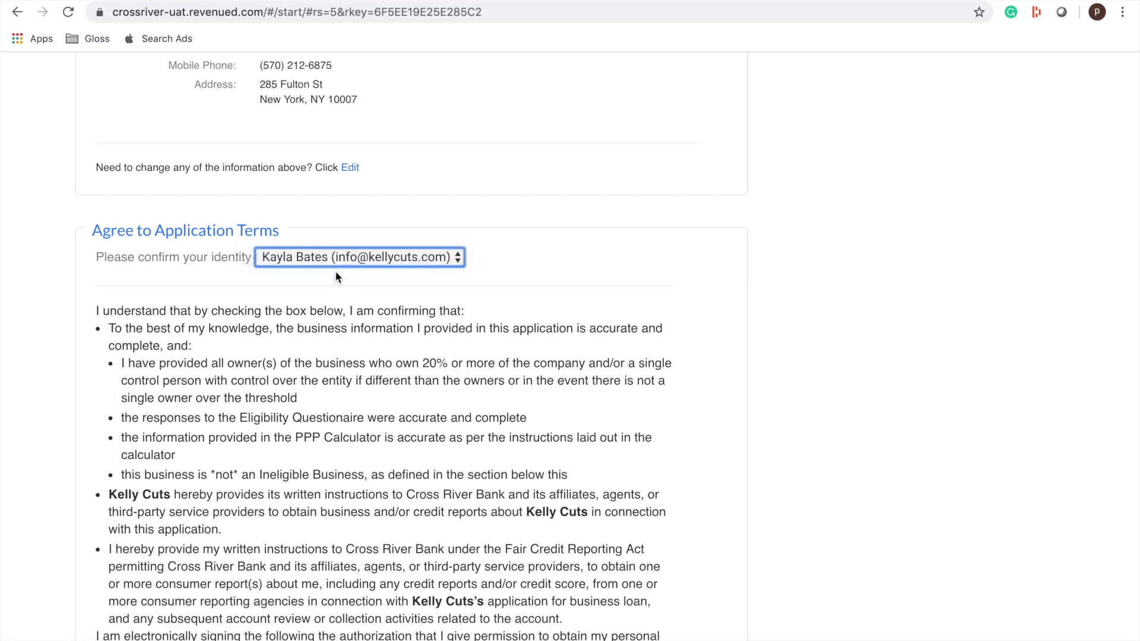
- Agree to all the statements and submit the e-signature
scroll(470, 433, "down", 1)
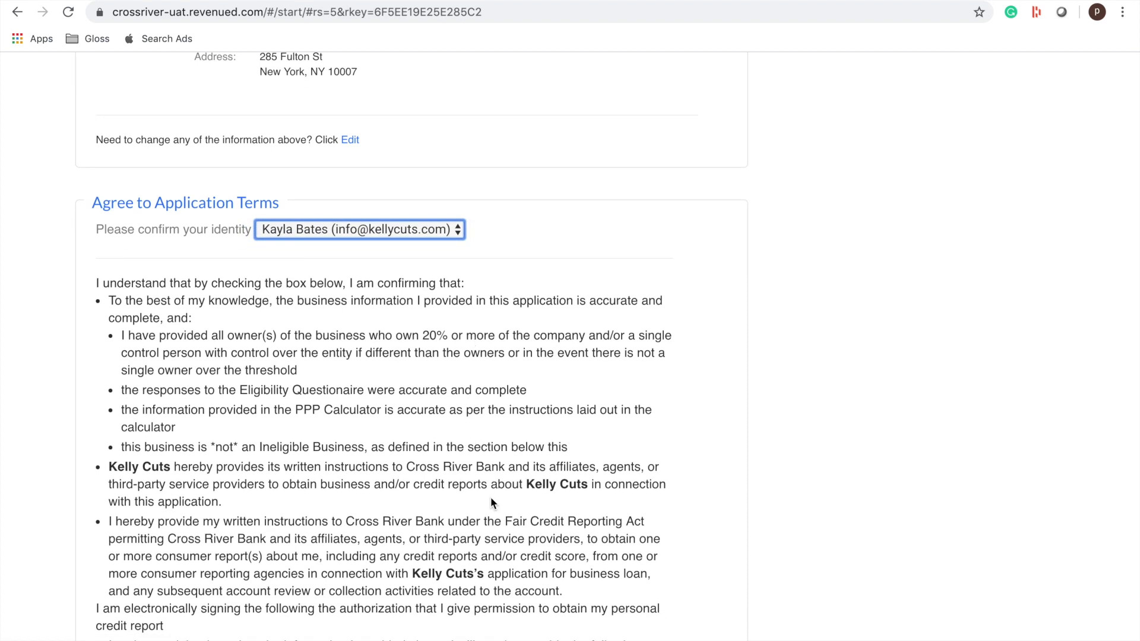
scroll(491, 502, "down", 5)
scroll(490, 501, "down", 20)
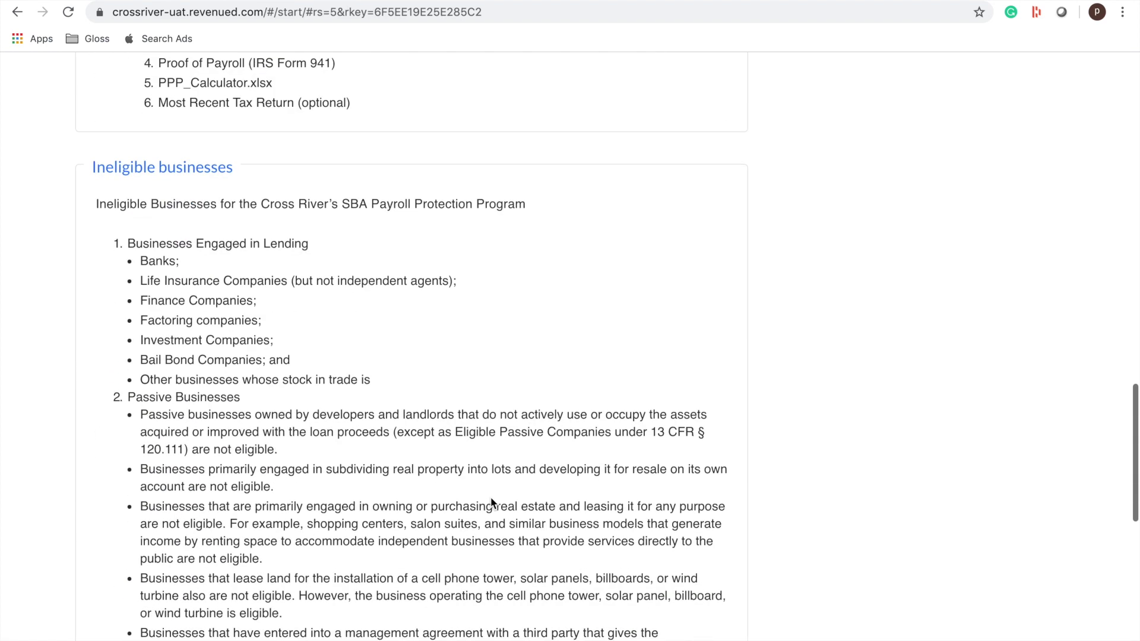
scroll(491, 498, "down", 4)
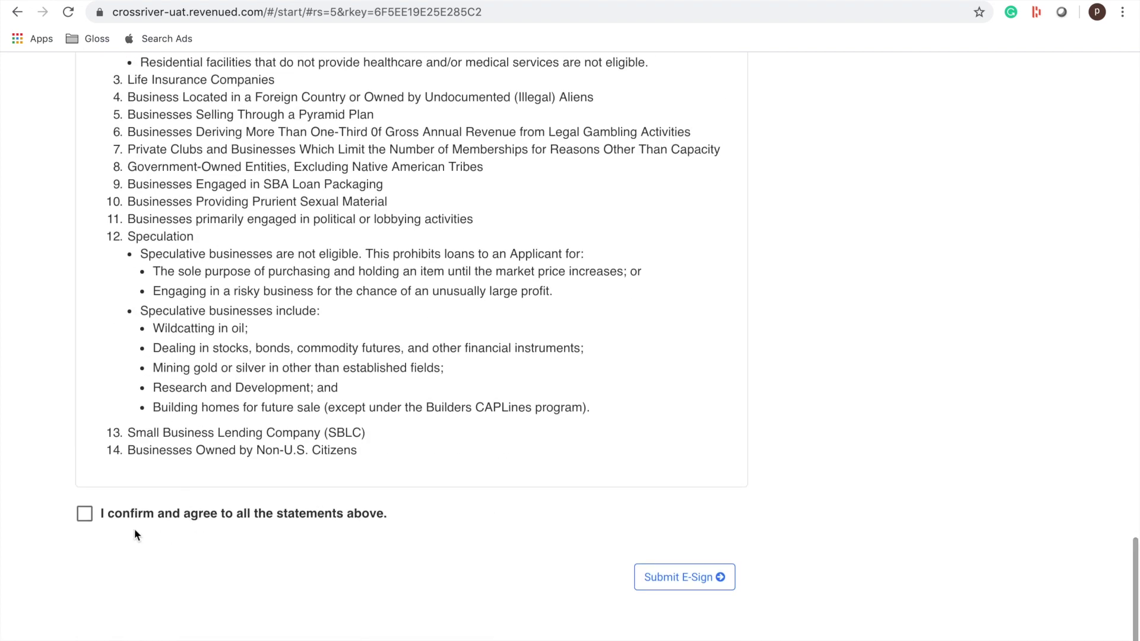
left_click(86, 516)
left_click(659, 587)
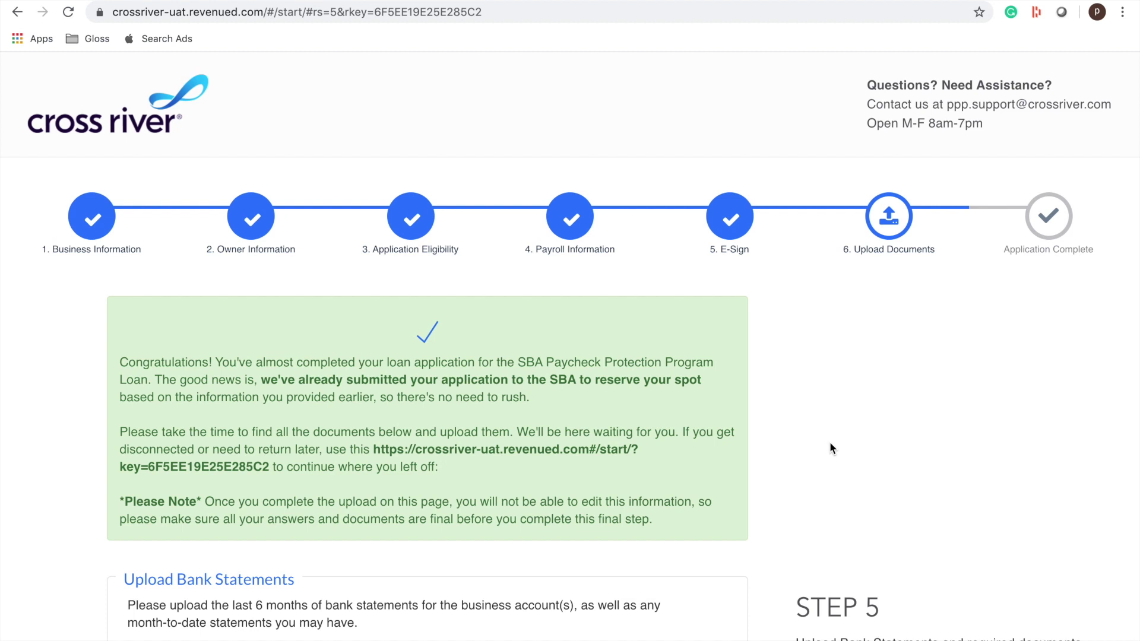
- Attach Bank statements.pdf from the CrossRiver walk through folder under Upload Bank Statements
scroll(830, 448, "down", 6)
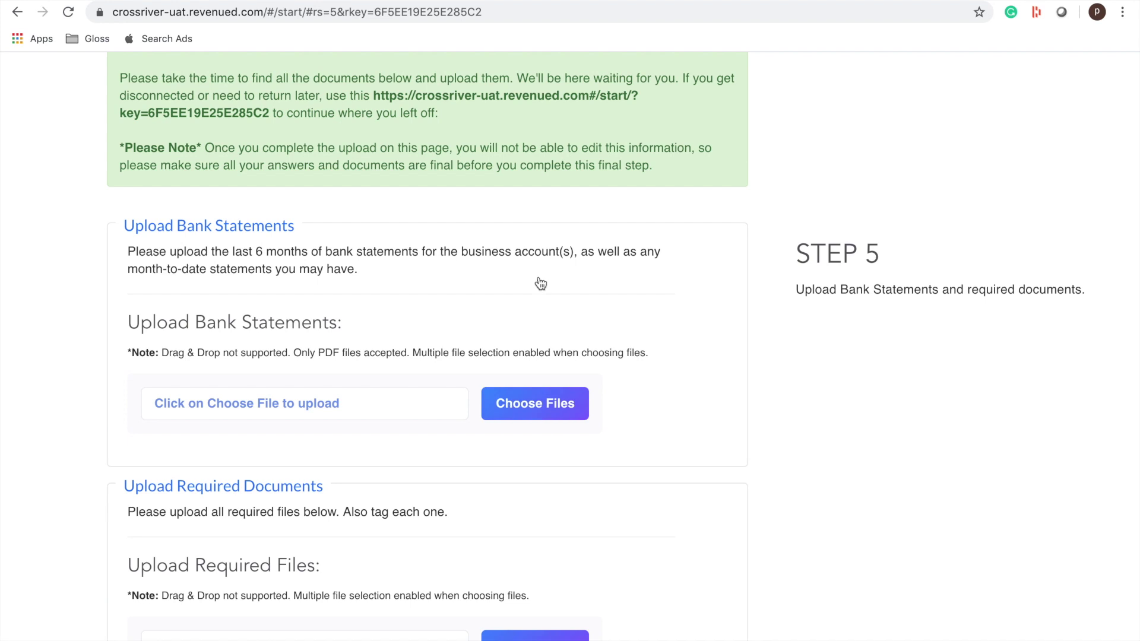
left_click(542, 415)
left_click(330, 67)
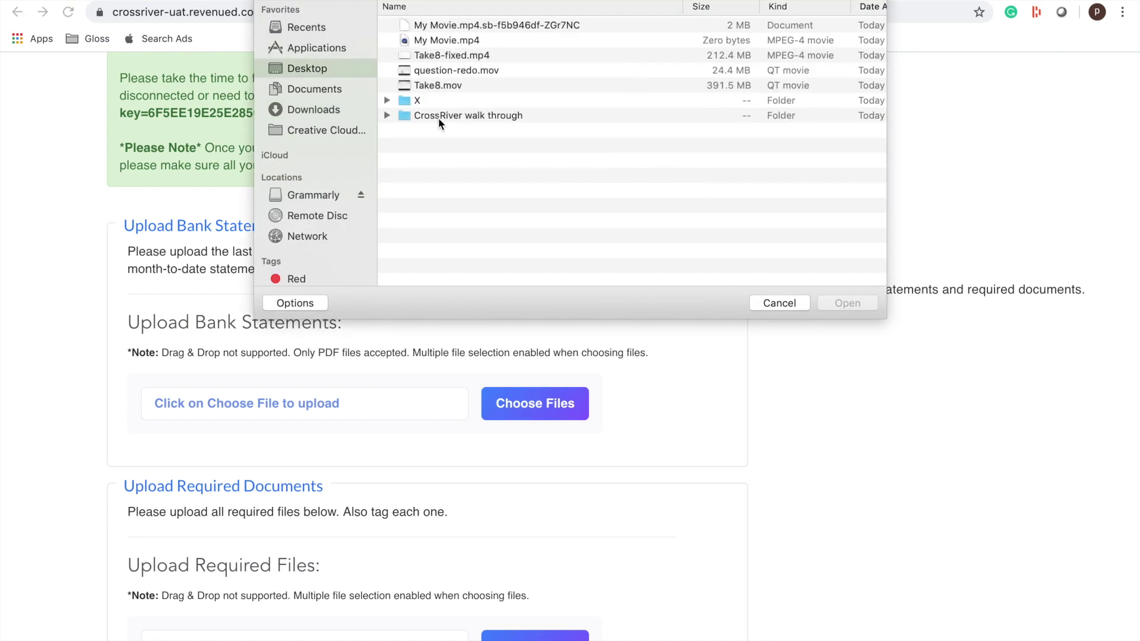
double_click(438, 117)
double_click(461, 98)
- Scroll down to the required documents list and highlight the Void Check requirement
scroll(661, 482, "down", 3)
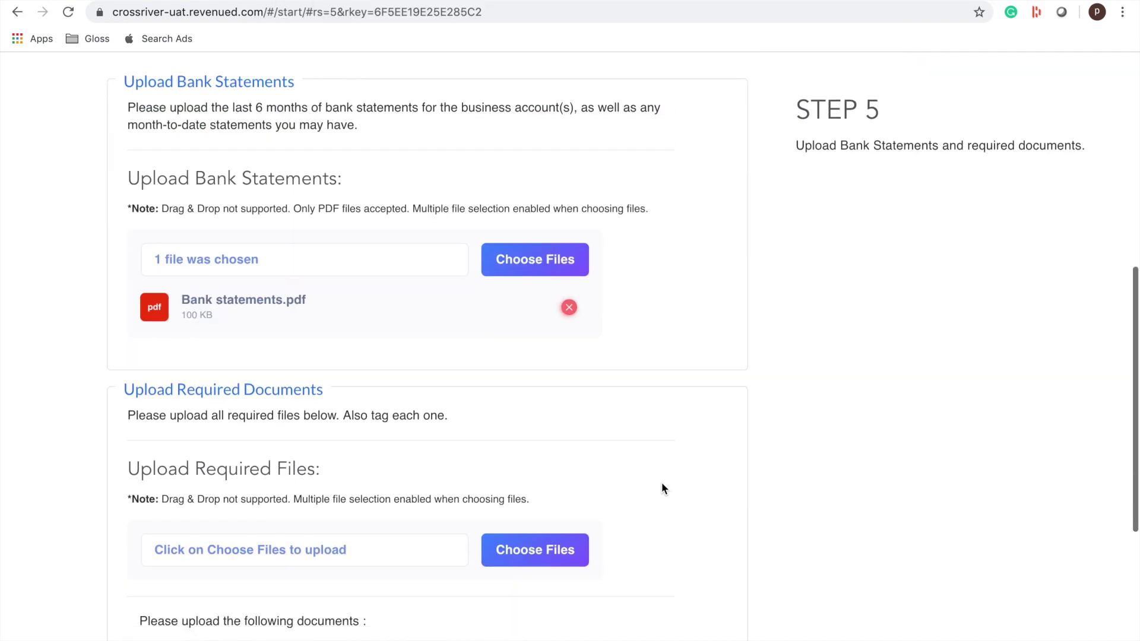
scroll(661, 483, "down", 4)
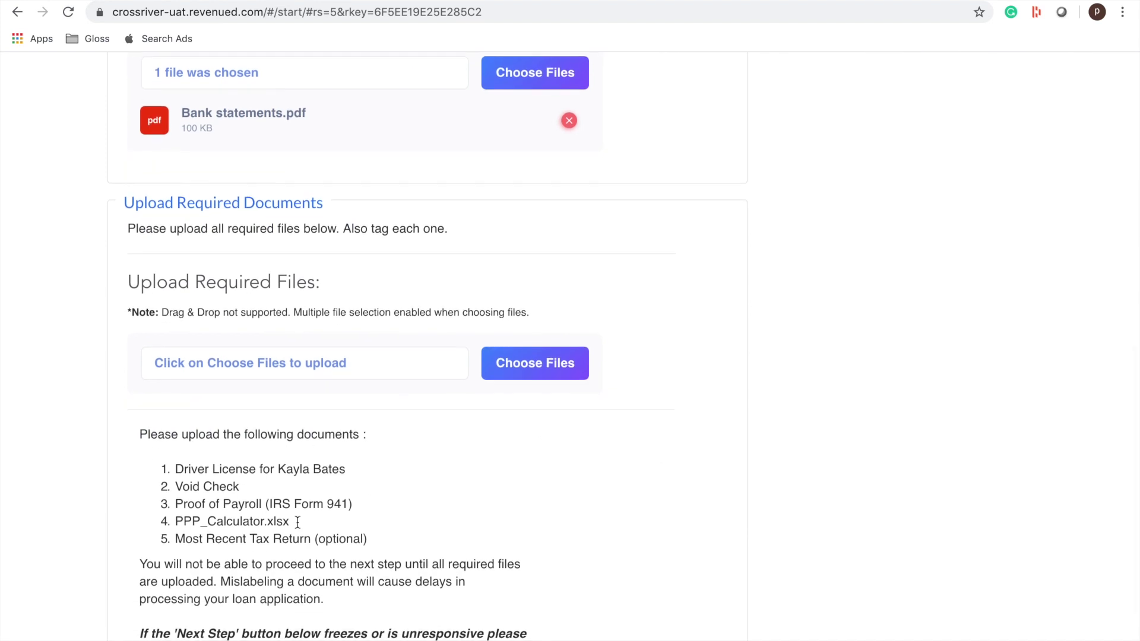
scroll(297, 522, "down", 1)
left_click_drag(177, 438, 347, 449)
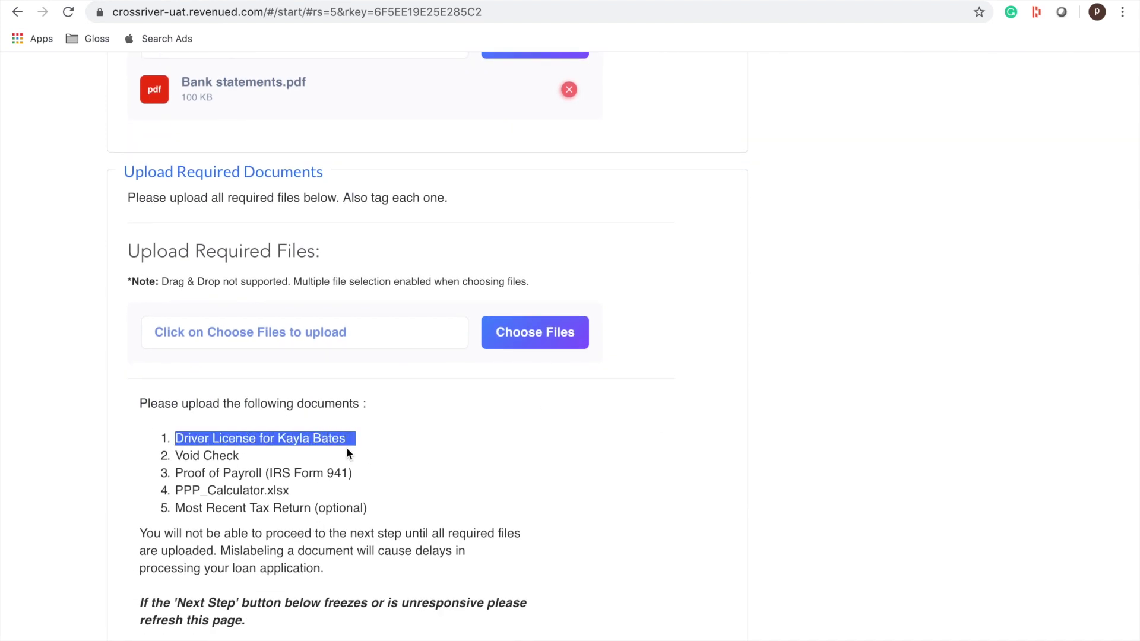
left_click(245, 448)
triple_click(238, 455)
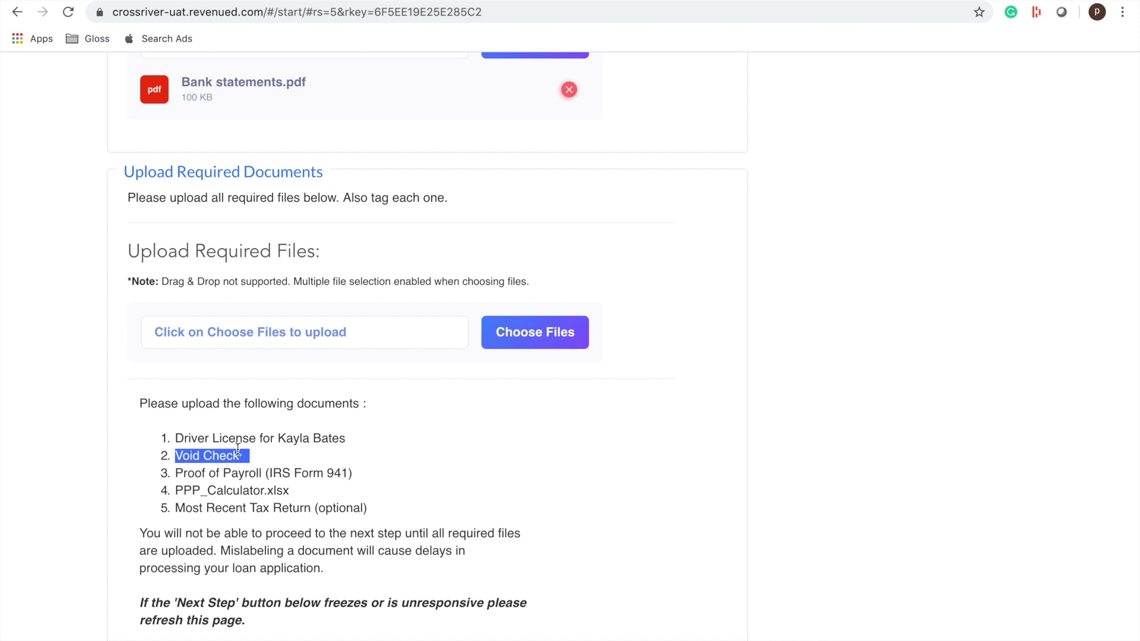
left_click(249, 455)
- Highlight the Proof of Payroll (IRS Form 941) and Most Recent Tax Return requirements
triple_click(244, 474)
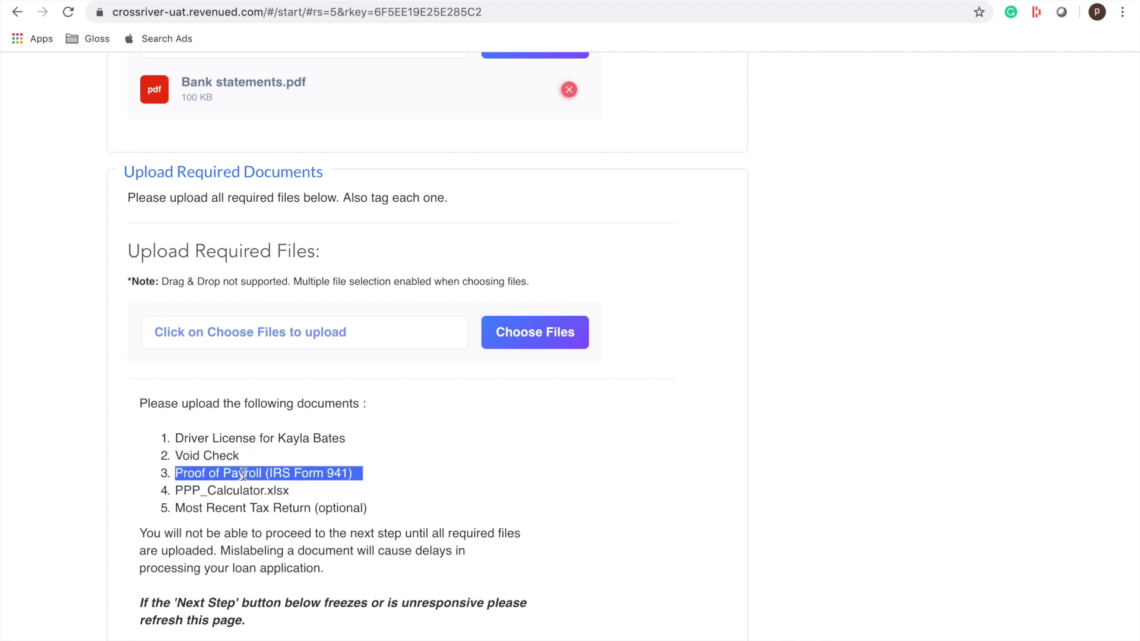
left_click(230, 493)
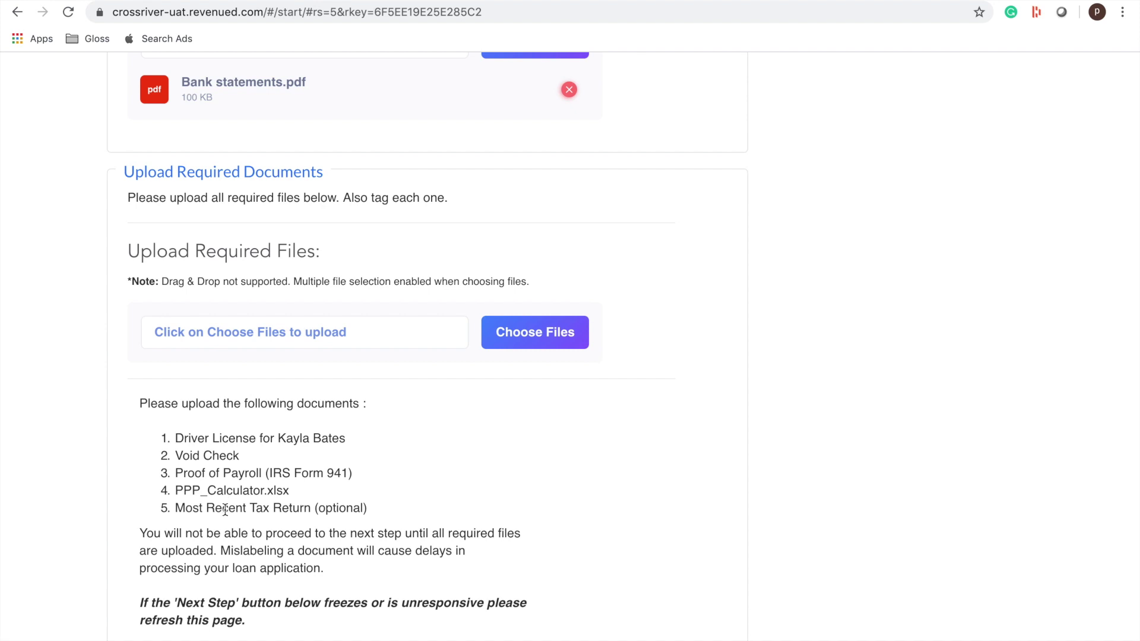
triple_click(225, 509)
left_click(225, 509)
triple_click(269, 471)
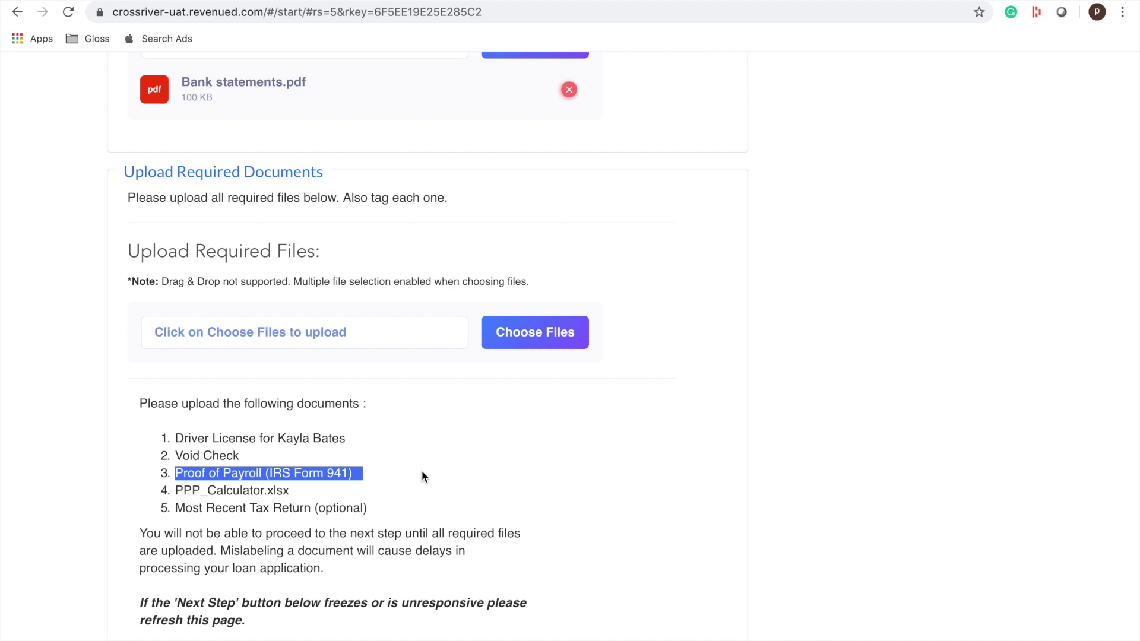
left_click(422, 477)
scroll(423, 476, "up", 3)
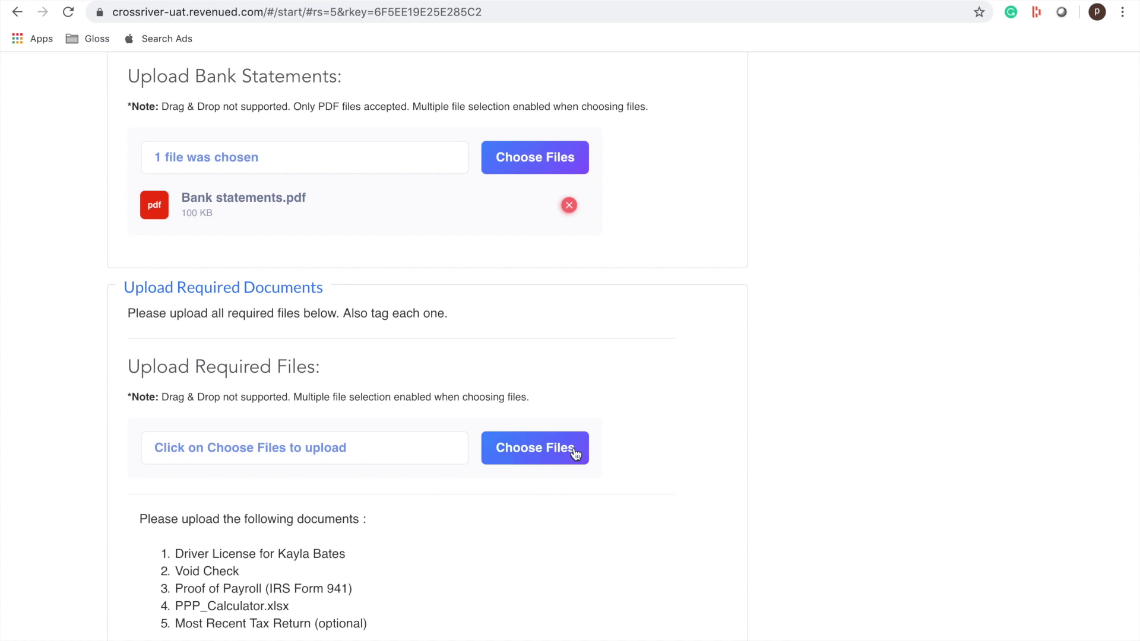
- Select all the PDFs in the folder as the Required Files upload
left_click(578, 451)
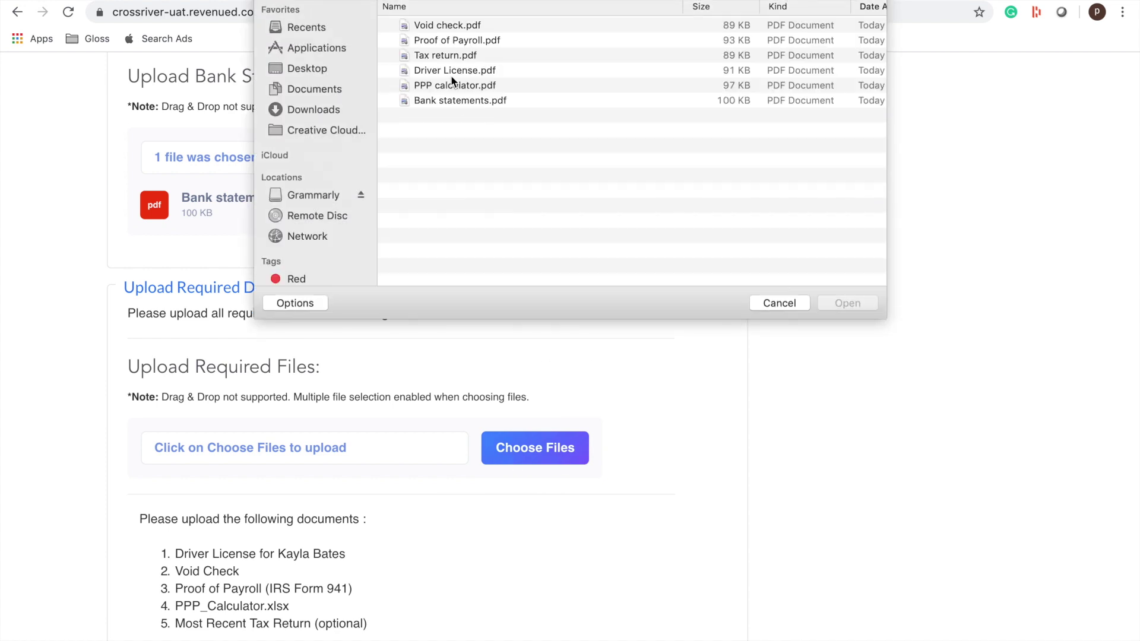
left_click(454, 101)
left_click(423, 26, "shift")
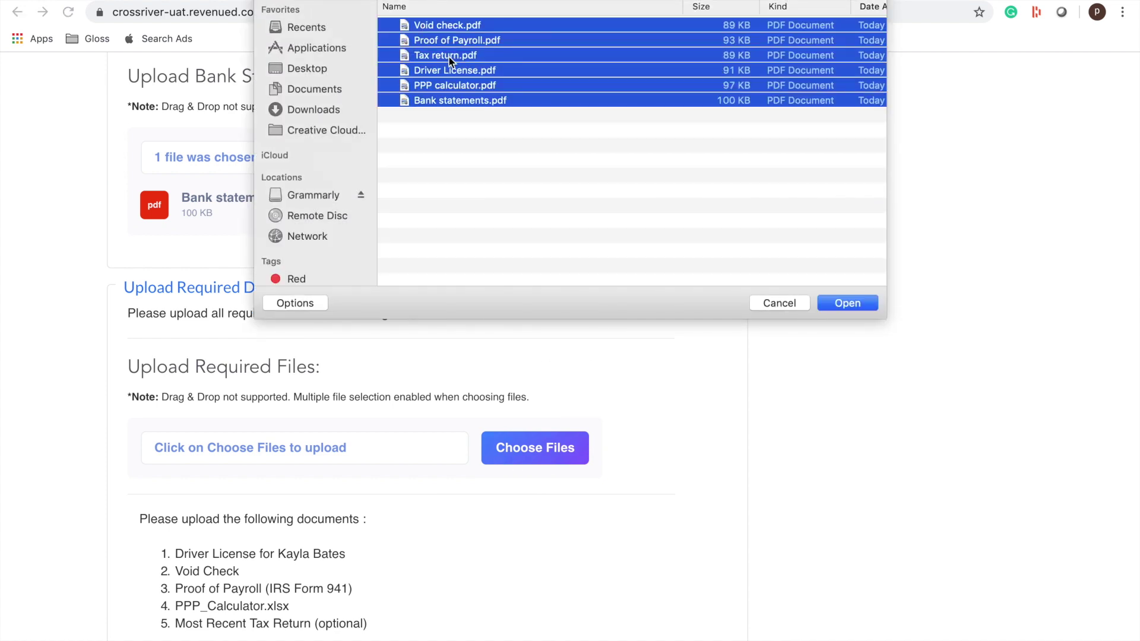
key("Return")
scroll(528, 368, "down", 5)
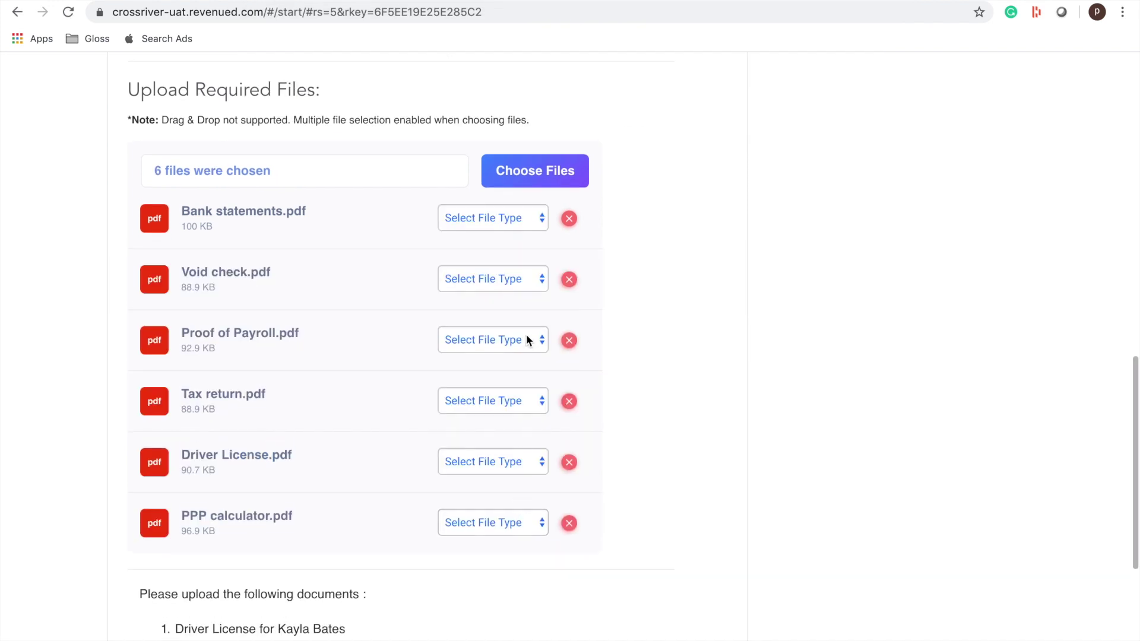
- Tag Void check.pdf as Void Check, Proof of Payroll.pdf as Proof of Payroll, Tax return.pdf as Most Recent Tax Return
left_click(502, 221)
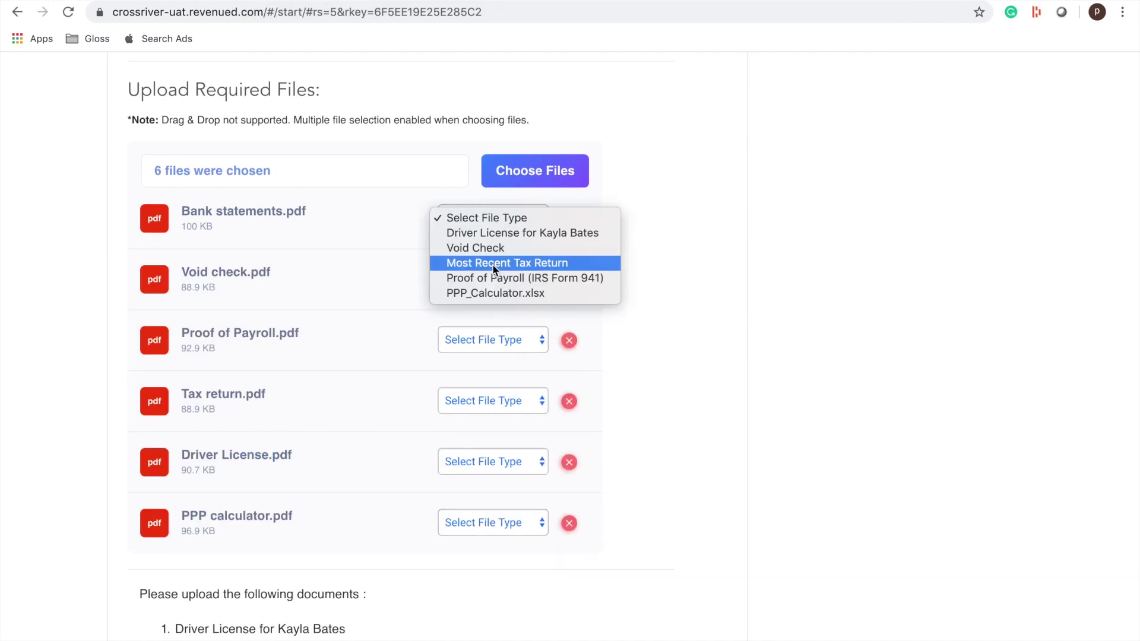
left_click(486, 247)
left_click(475, 283)
left_click(475, 308)
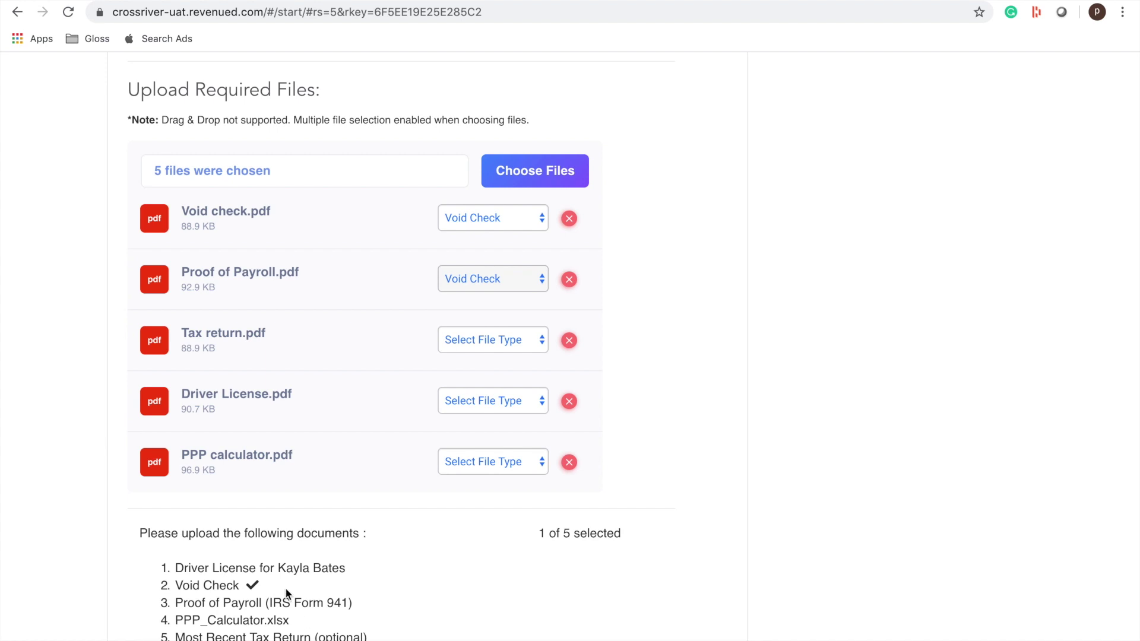
left_click(492, 279)
left_click(522, 308)
- Tag Driver License.pdf as driver license and PPP calculator.pdf as PPP_Calculator.xlsx, then upload
left_click(493, 341)
left_click(507, 385)
left_click(493, 401)
left_click(522, 415)
left_click(523, 462)
left_click(497, 536)
scroll(496, 537, "down", 5)
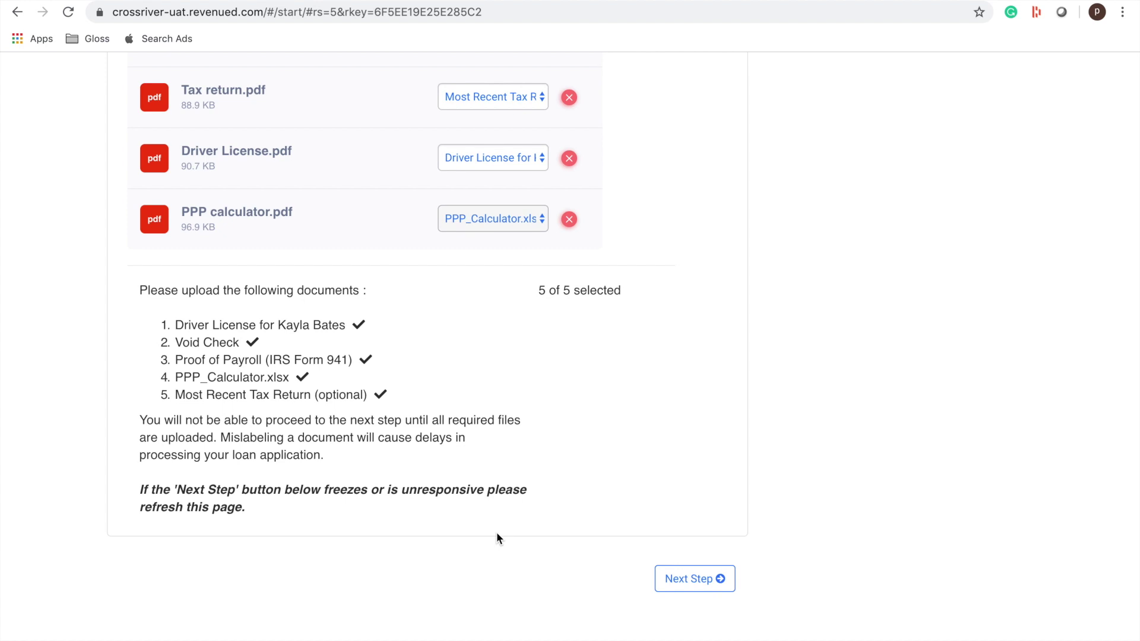
left_click(689, 583)
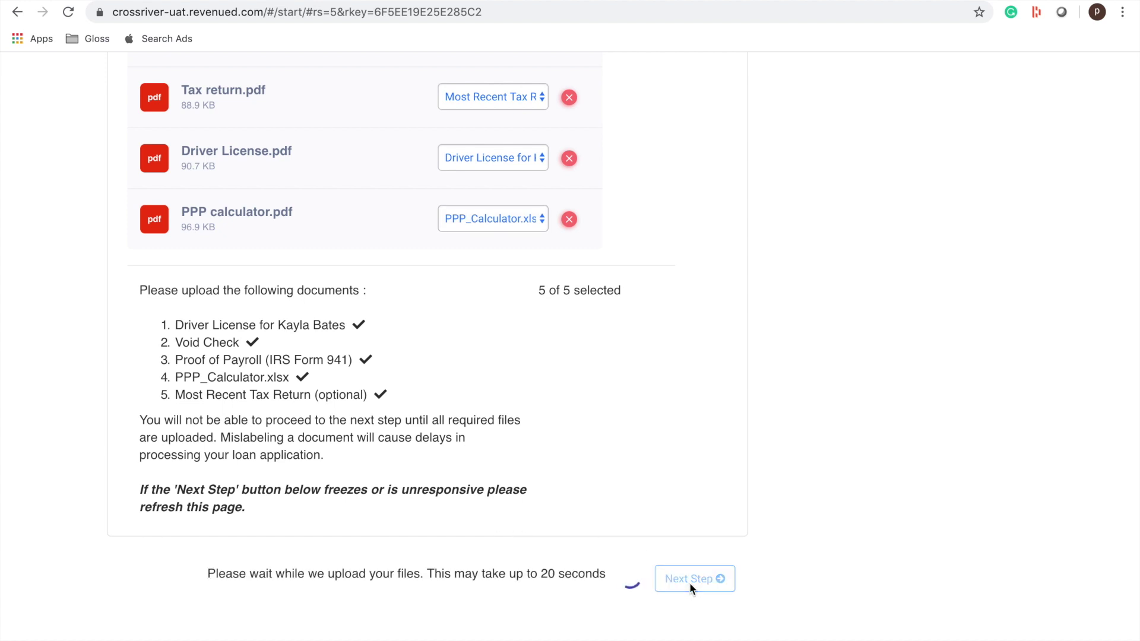